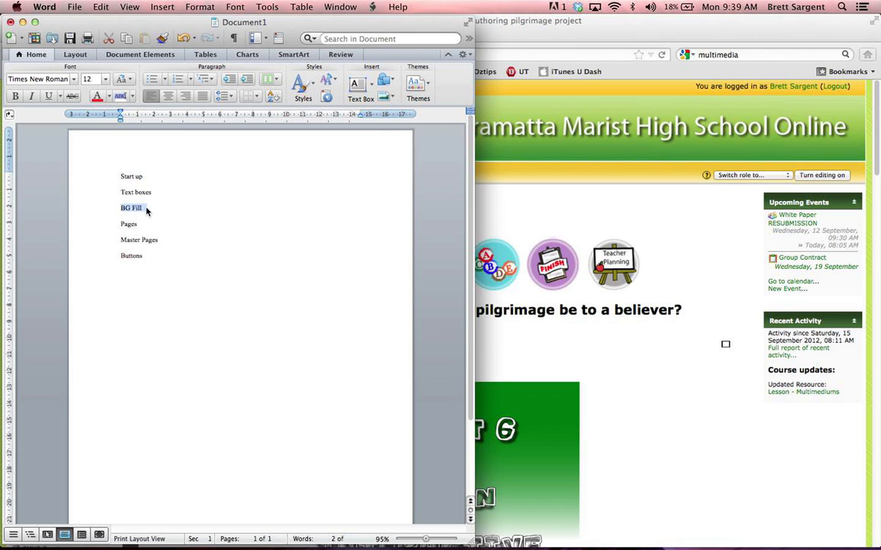
Step: Review the Pages, Master Pages and Buttons topics in the outline document
double_click(121, 224)
left_click_drag(121, 241, 175, 240)
double_click(131, 257)
Step: Switch to InDesign and start a new document with its intent set to Web
key("super+Tab")
key("super+Tab")
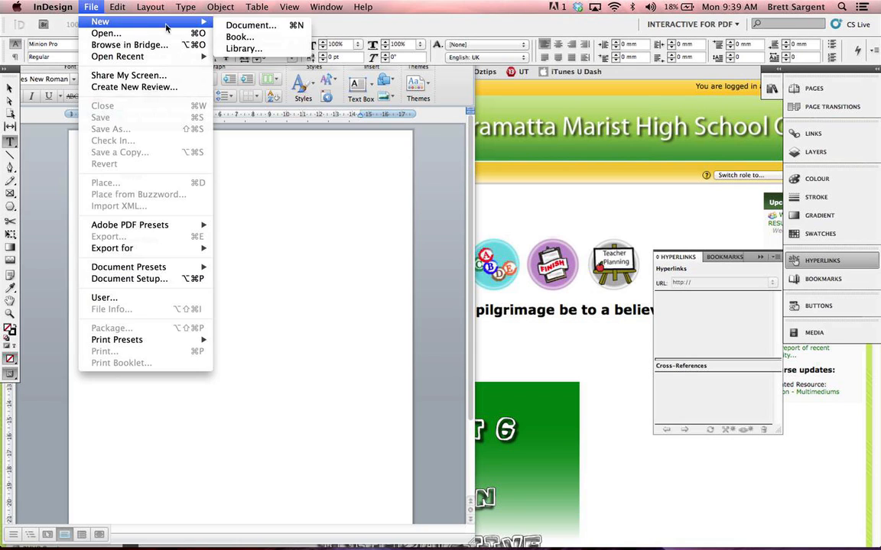
mouse_move(92, 7)
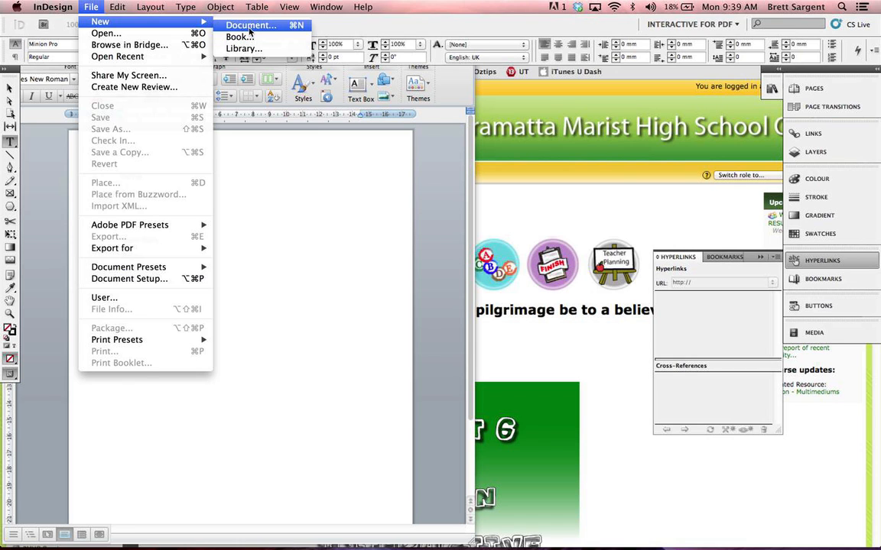
left_click(250, 30)
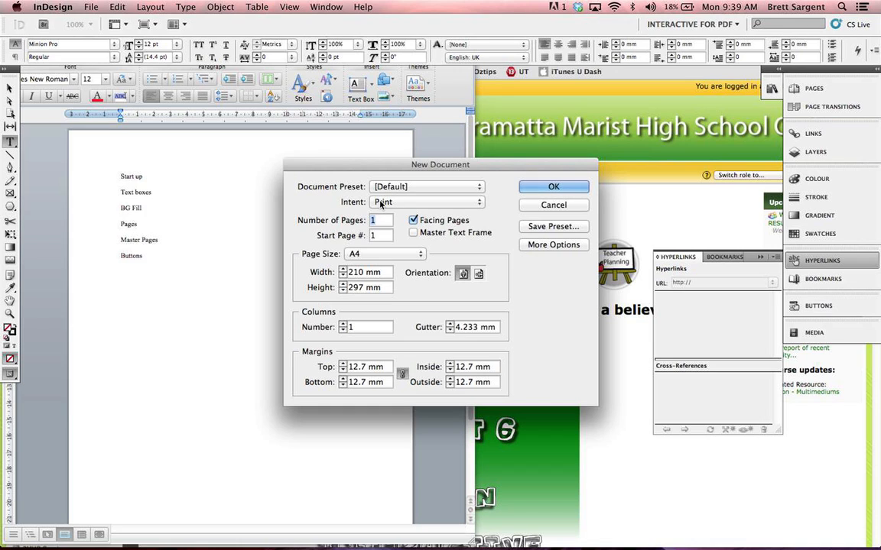
left_click(381, 202)
left_click(327, 205)
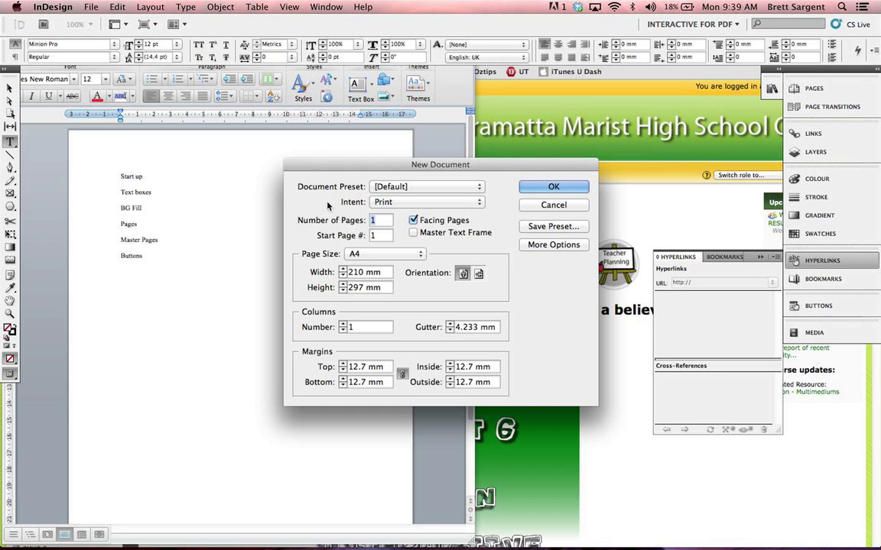
left_click(396, 203)
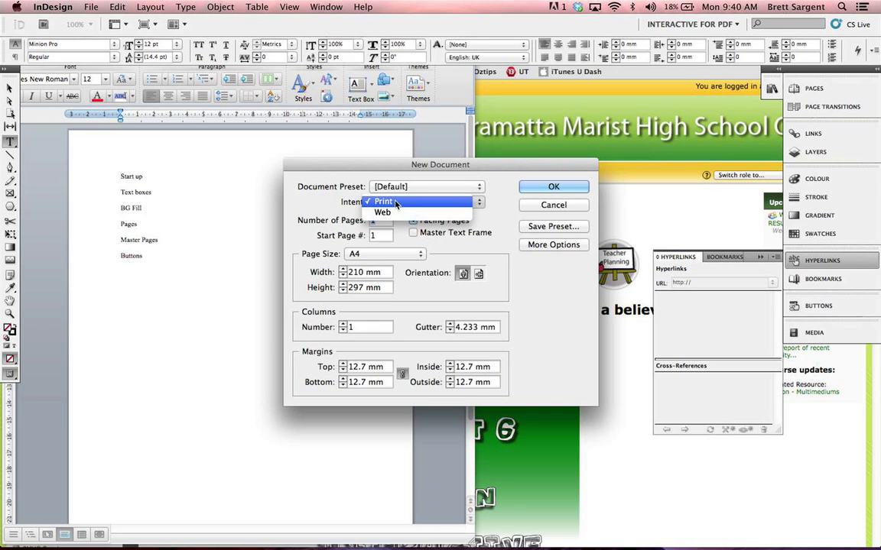
left_click(386, 217)
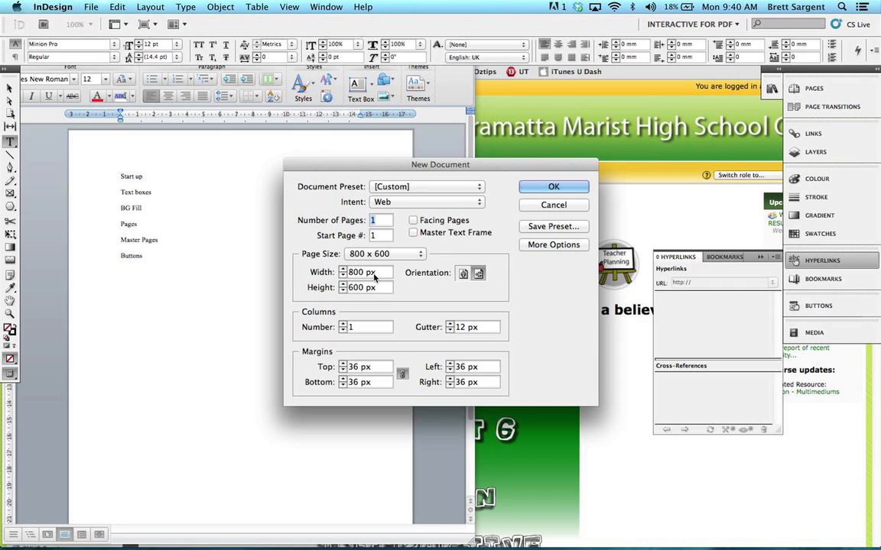
Step: Set the new document's page size to 640 x 480 and create the document
left_click(358, 255)
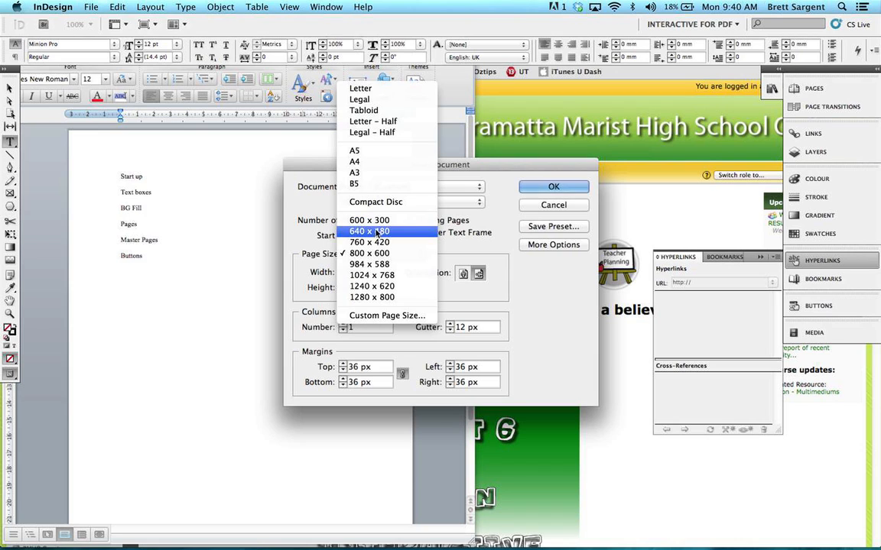
left_click(374, 234)
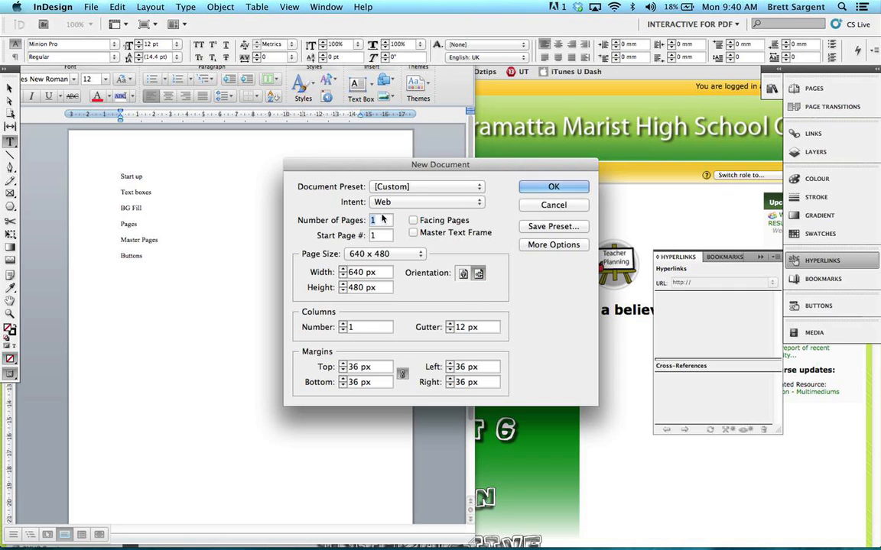
left_click(366, 256)
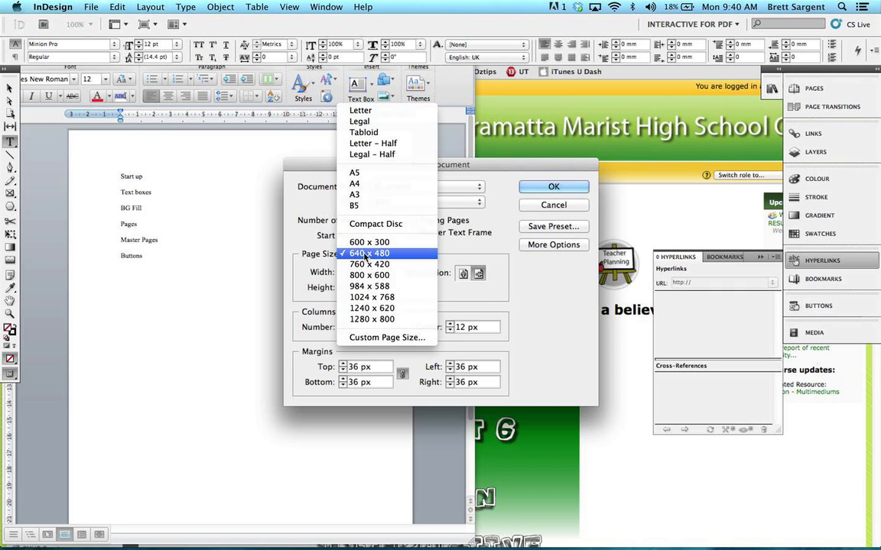
left_click(369, 276)
left_click(368, 253)
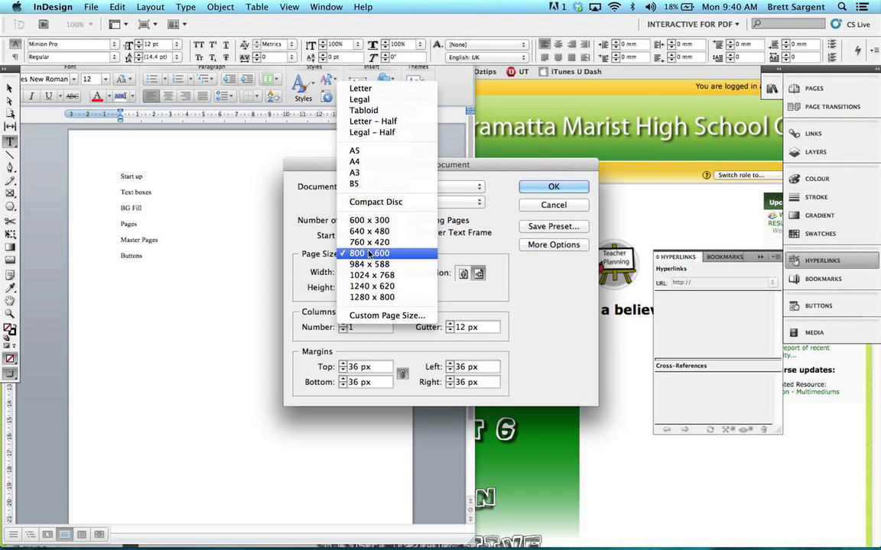
left_click(368, 236)
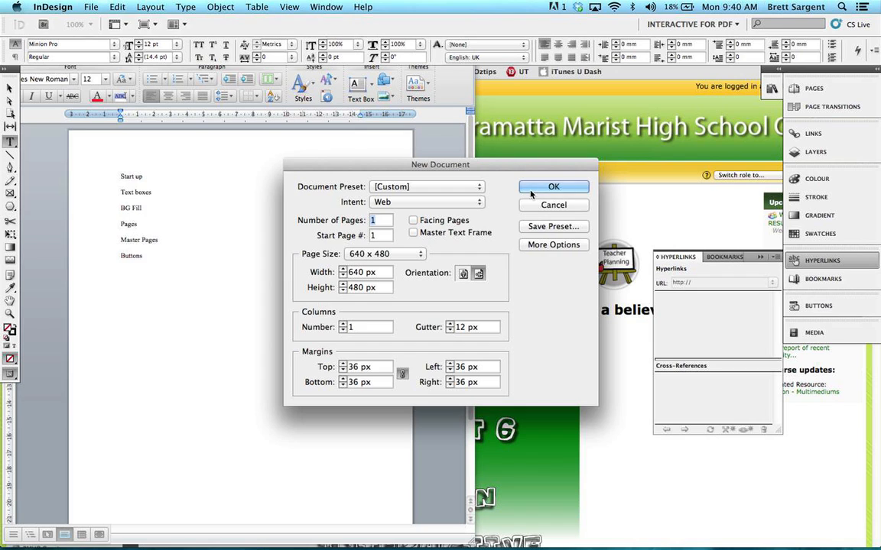
left_click(552, 188)
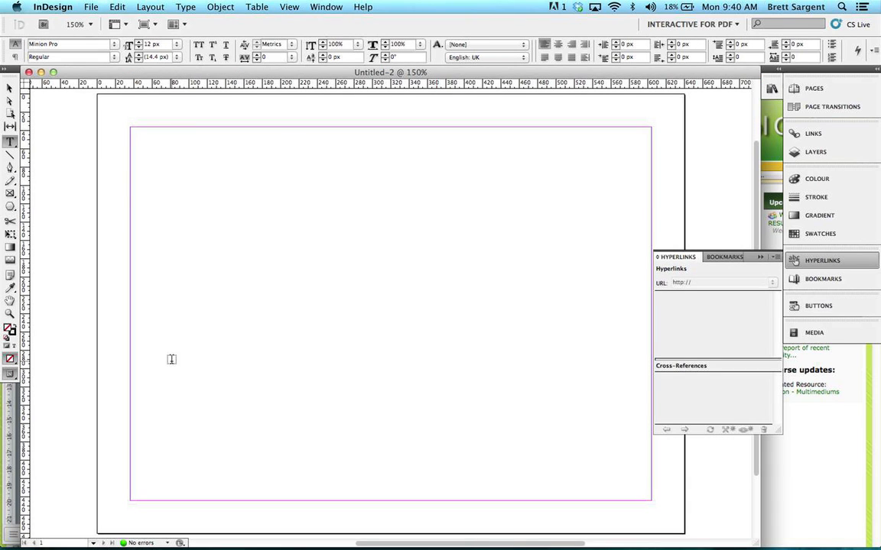
Step: Collapse the open Hyperlinks panel and turn off Smart Guides for the document
left_click(760, 258)
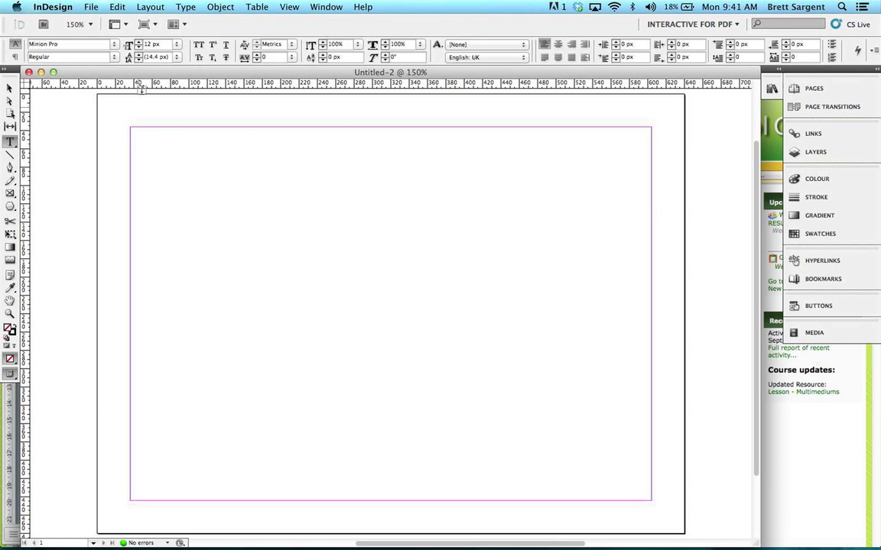
left_click(284, 8)
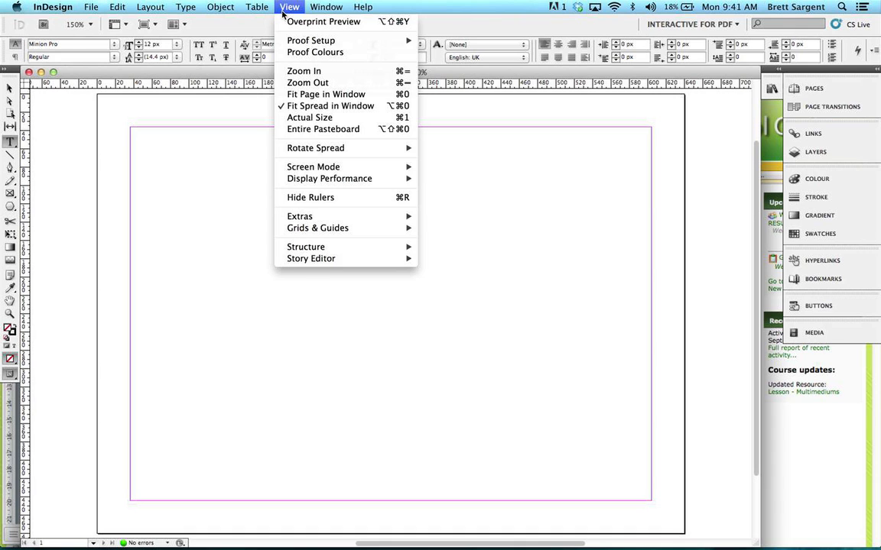
mouse_move(348, 231)
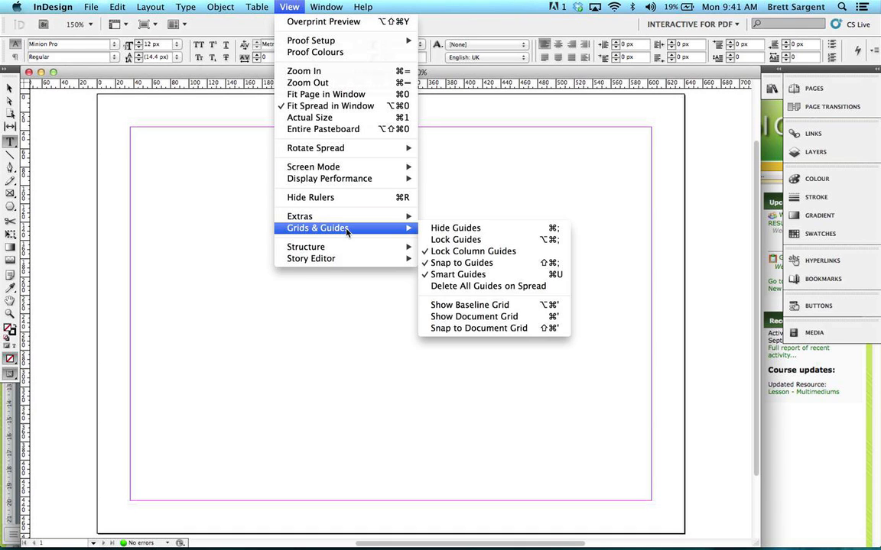
left_click(440, 273)
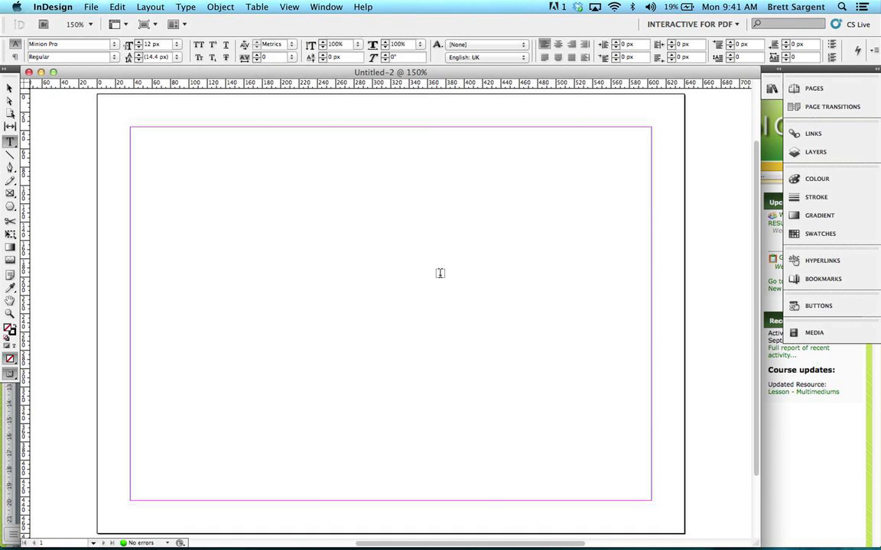
left_click(289, 7)
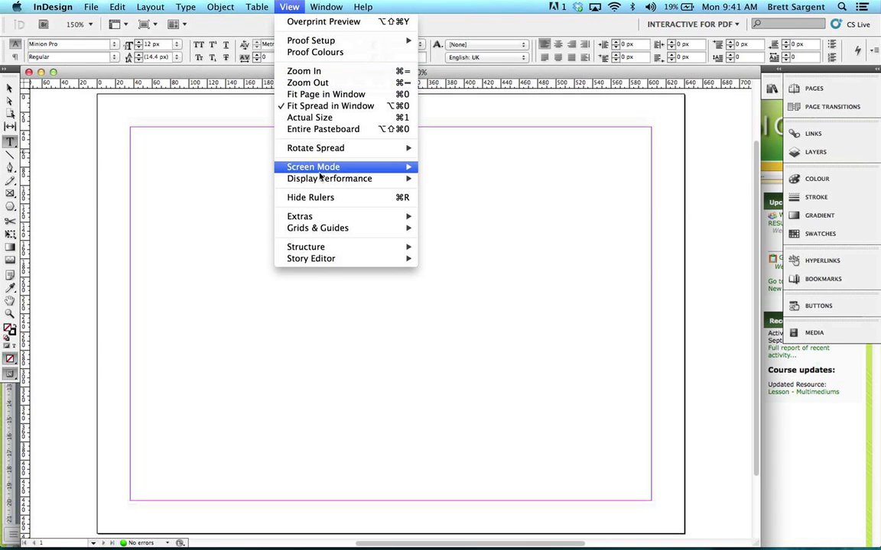
mouse_move(316, 229)
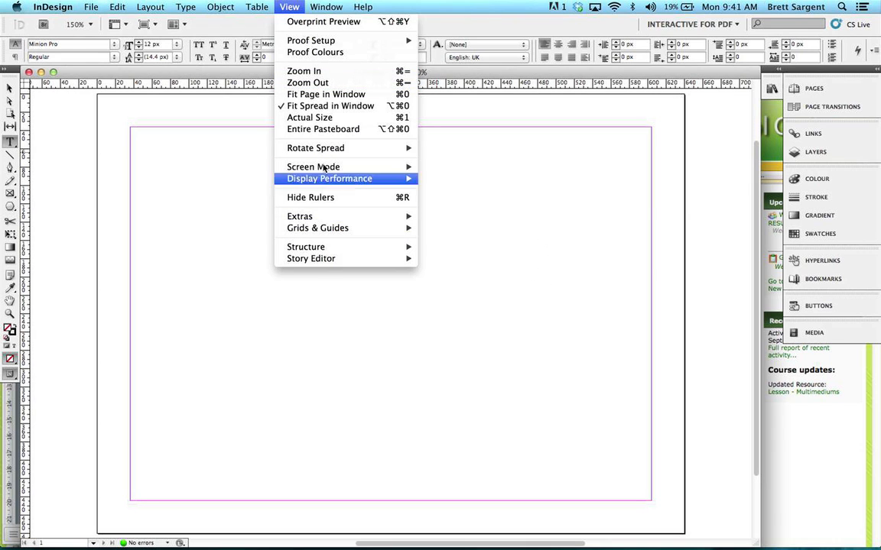
left_click(291, 7)
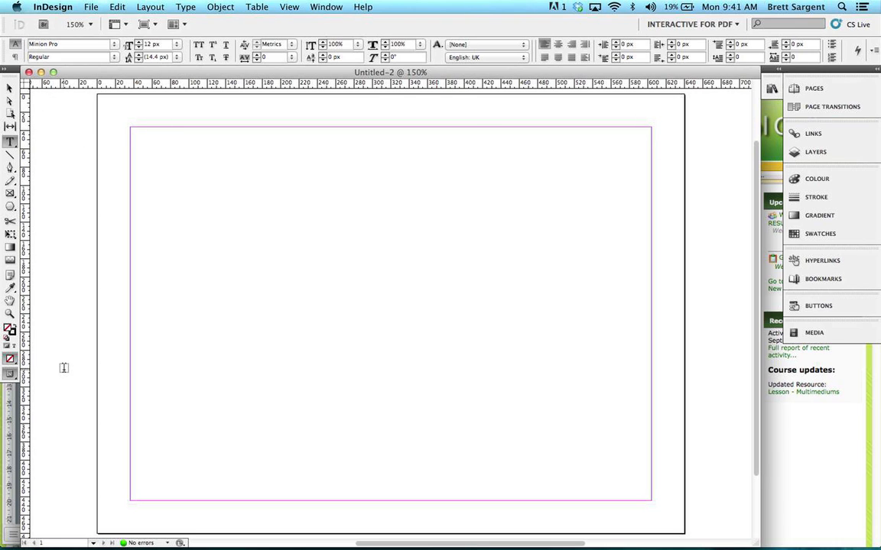
Step: Switch to Word to check the BG Fill topic in the outline, and return to InDesign
key("super+Tab")
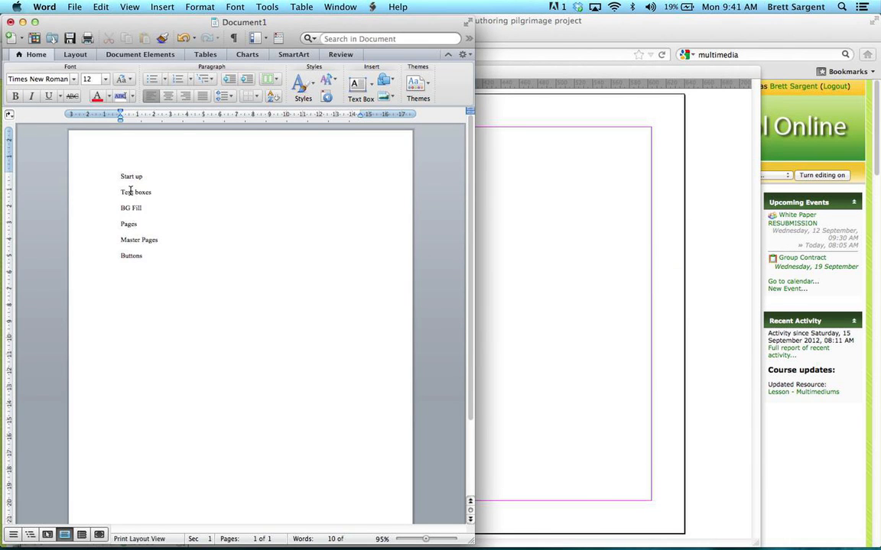
left_click(122, 209)
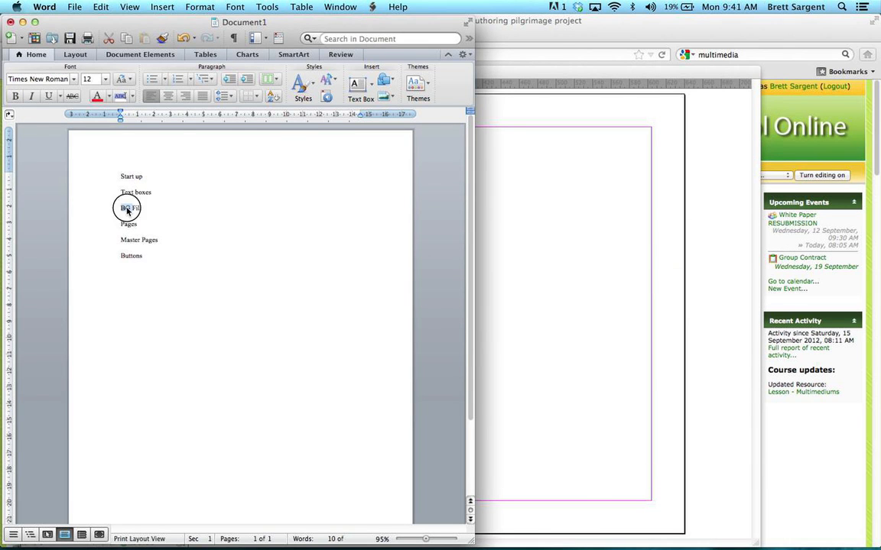
key("super+Tab")
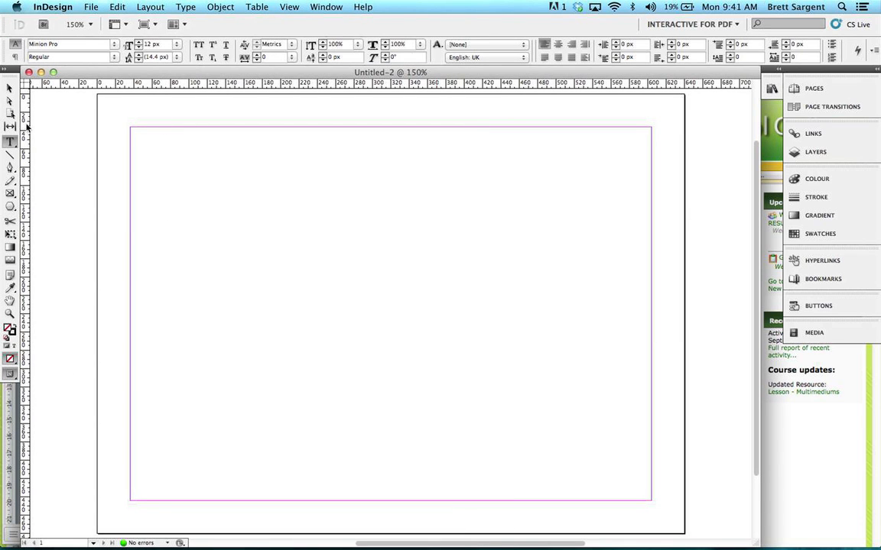
Step: Draw a rectangle about 568 x 408 px that fills the area inside the page margins
left_click(12, 249)
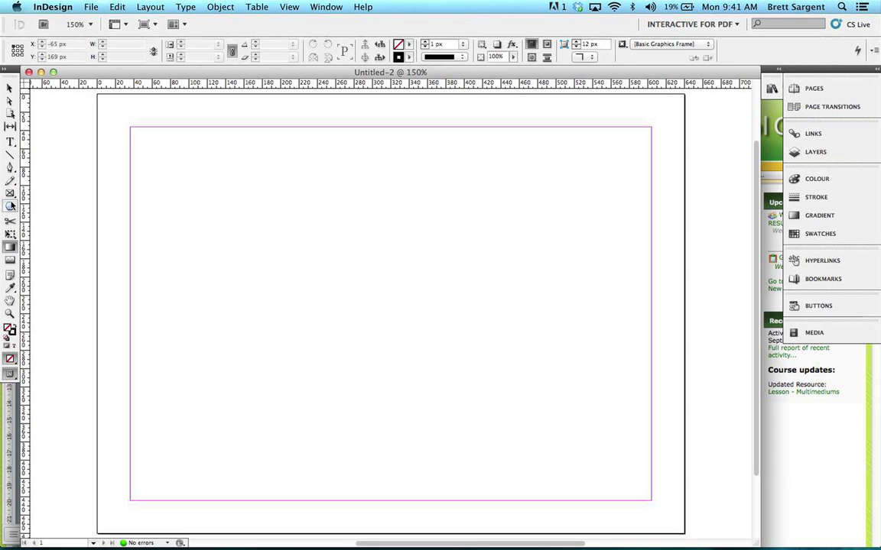
left_click_drag(10, 206, 36, 207)
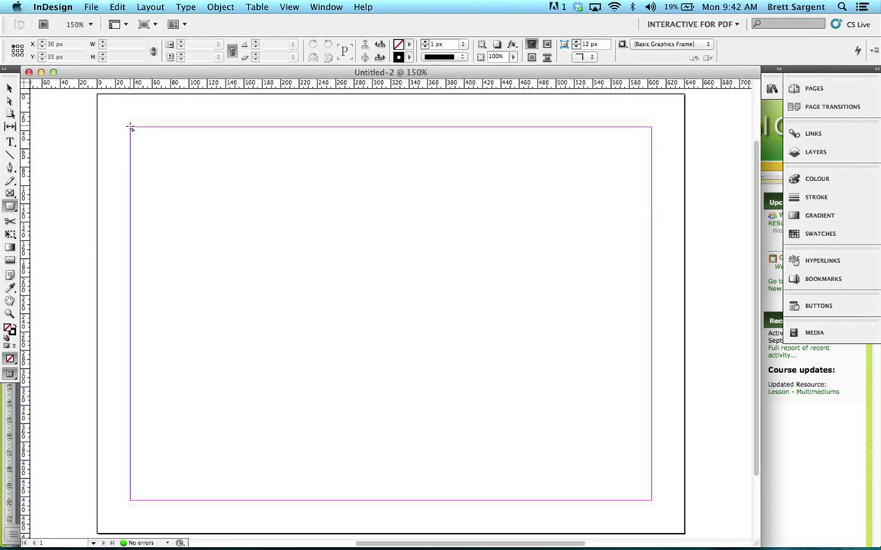
left_click_drag(130, 127, 650, 500)
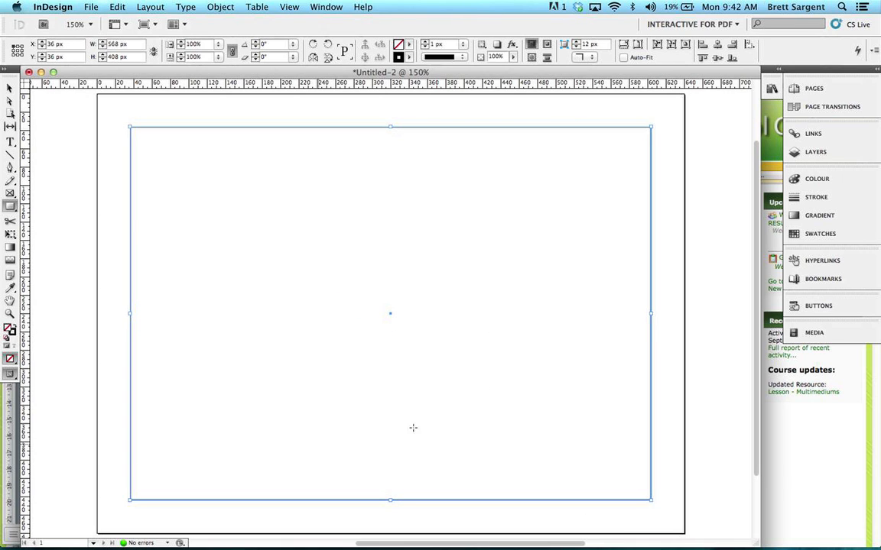
Step: Fill the rectangle with a pale yellow, RGB 247, 247, 210
double_click(8, 328)
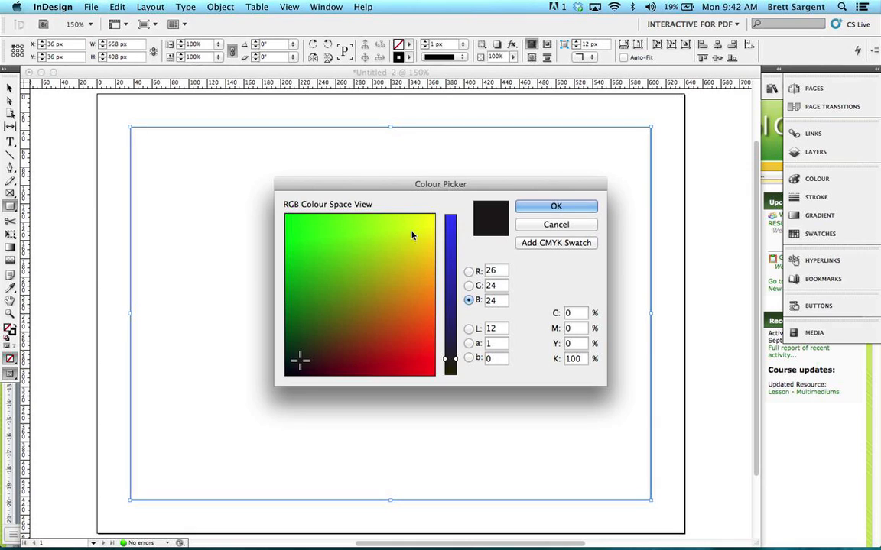
left_click(430, 222)
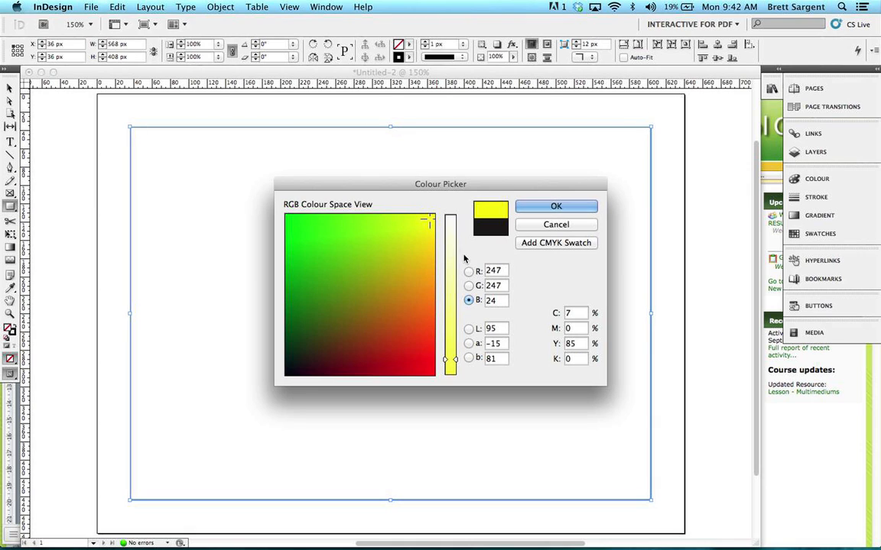
left_click(450, 243)
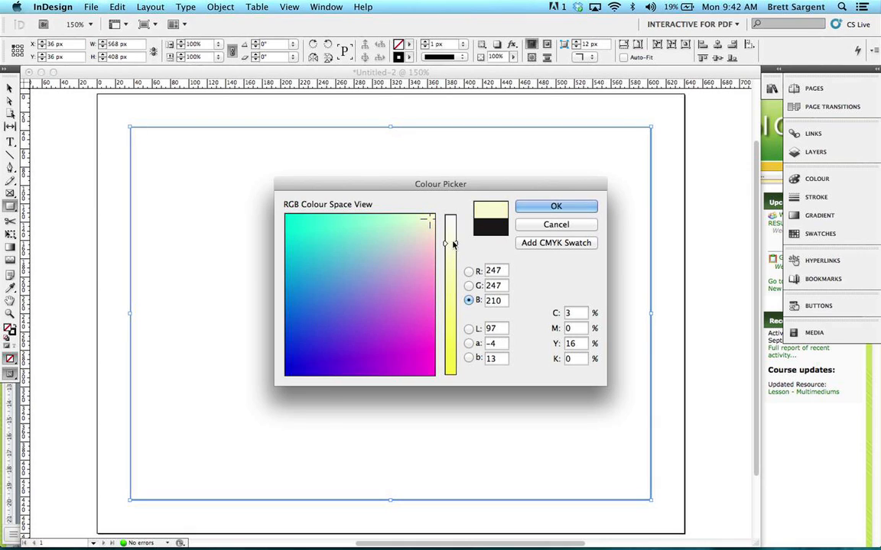
left_click(535, 205)
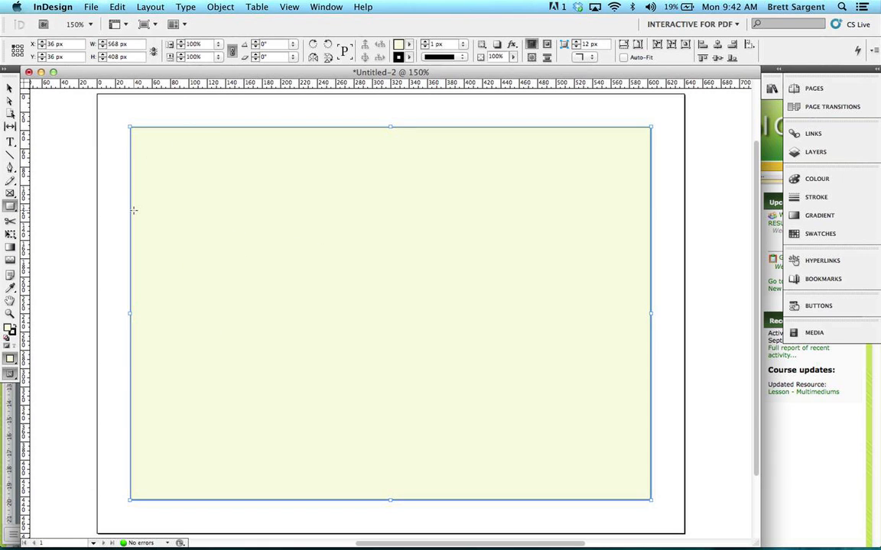
Step: Create a text frame about 245 x 136 px in the rectangle's upper part, reading "This is a text box for a tutorial"
left_click(10, 142)
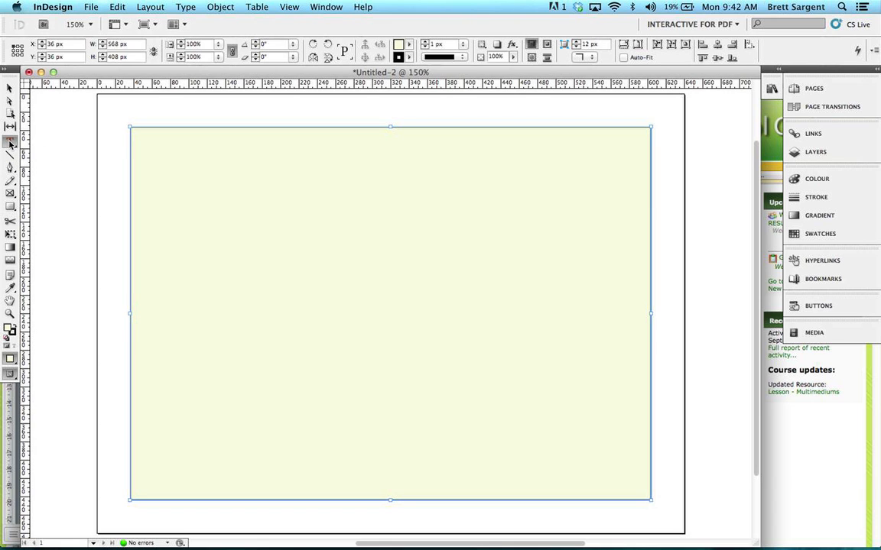
left_click_drag(229, 171, 453, 296)
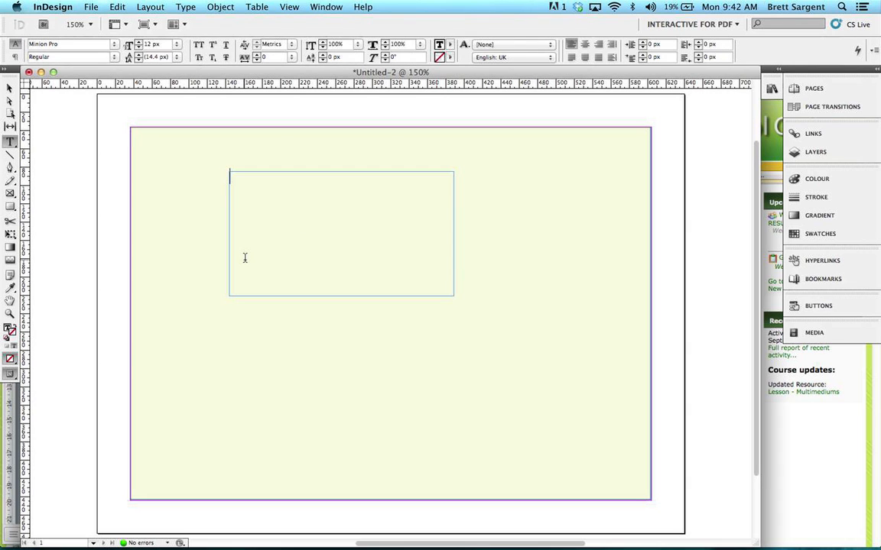
type("This is a text box f")
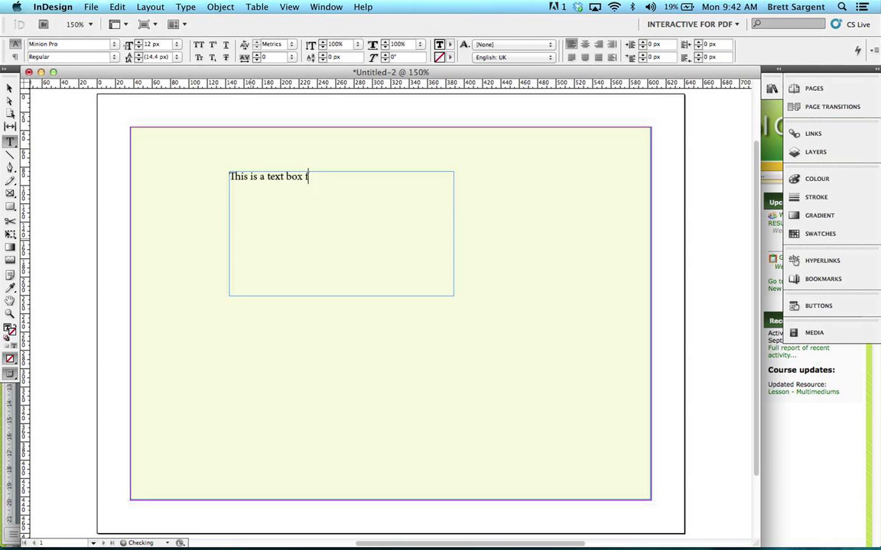
type("or a tutorial")
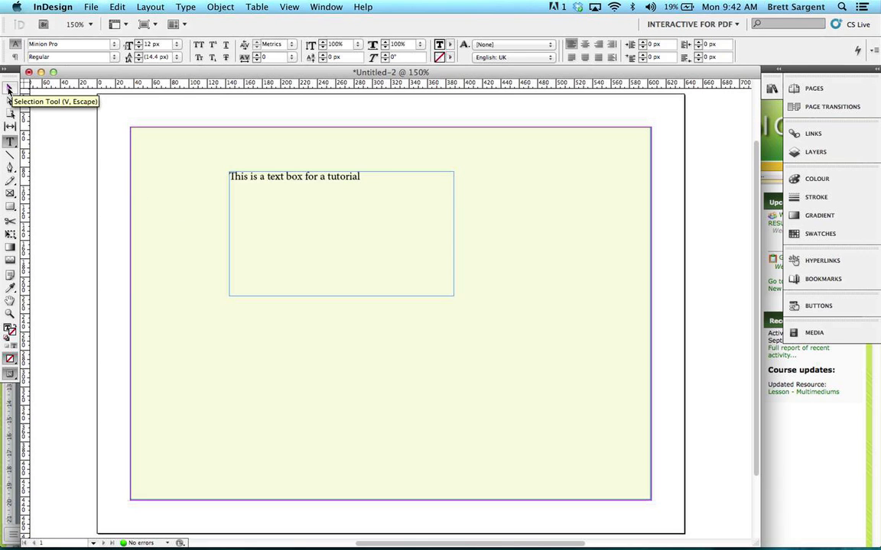
Step: Set up a Drop Shadow effect with default settings on the tutorial text frame, with the preview switched on
left_click(9, 89)
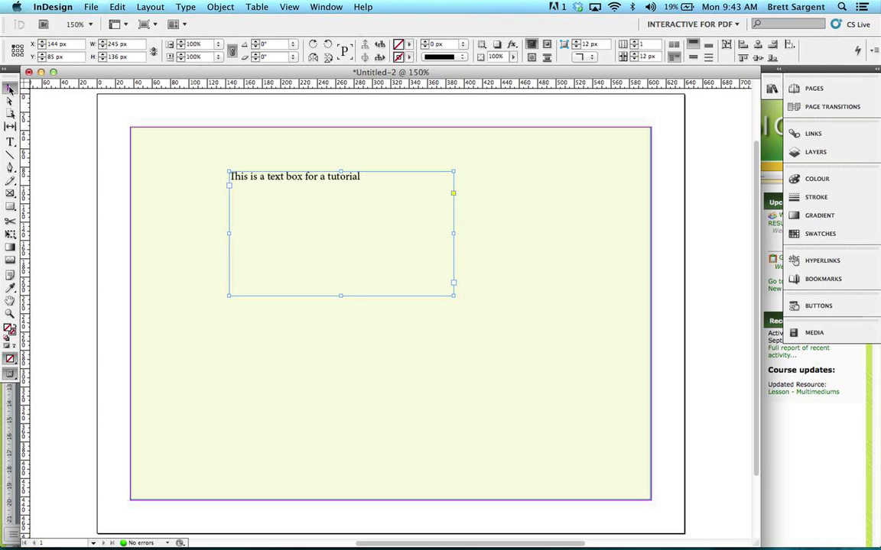
right_click(303, 185)
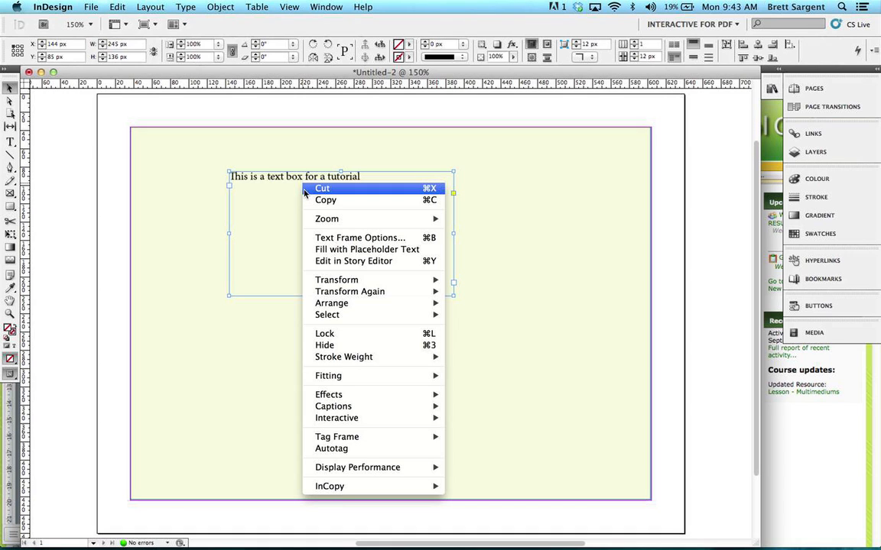
mouse_move(416, 396)
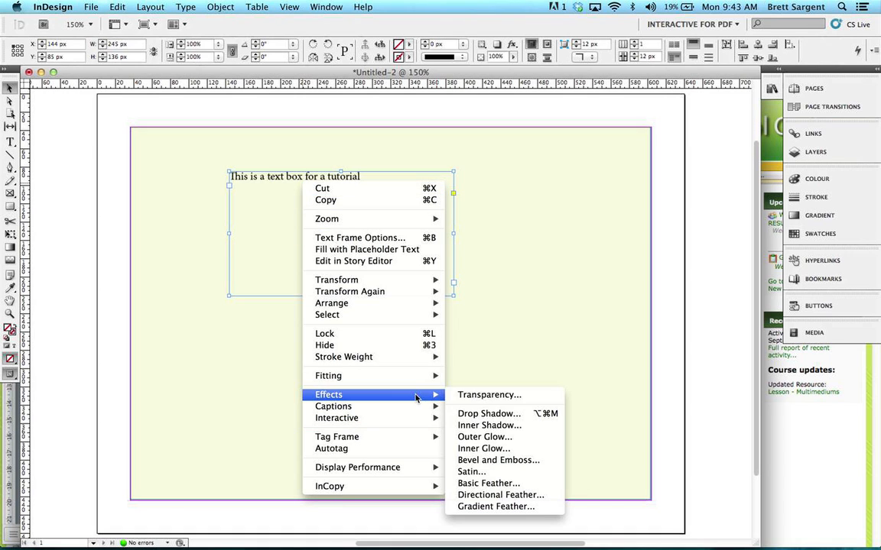
left_click(473, 415)
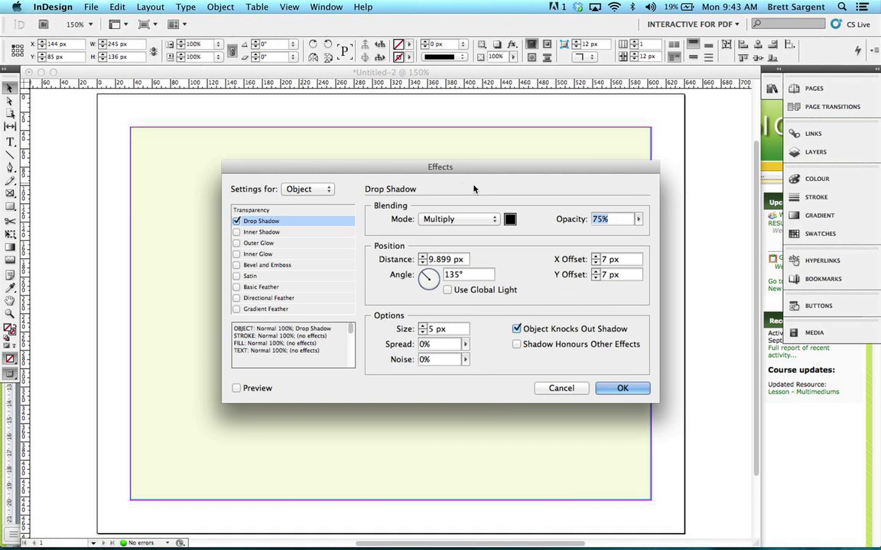
left_click_drag(437, 167, 729, 233)
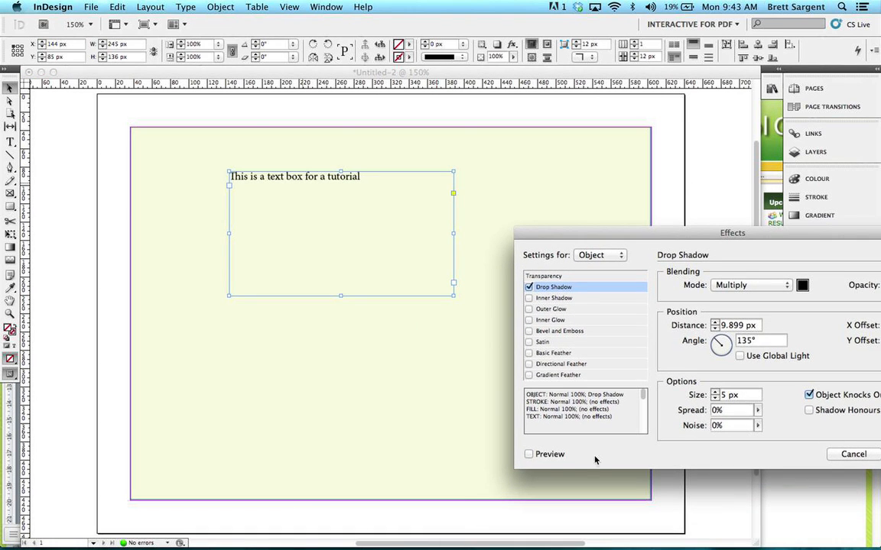
left_click(529, 454)
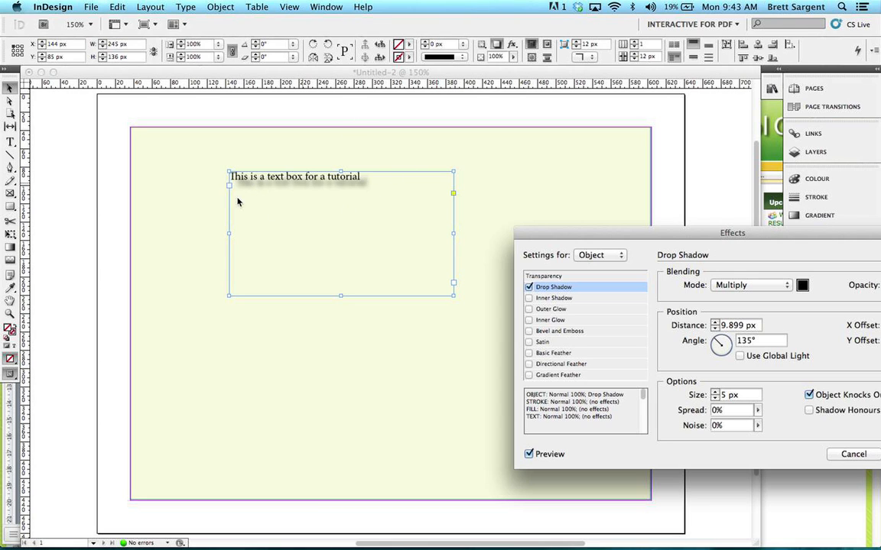
Step: Try Bevel and Emboss on the text frame in place of the drop shadow, and switch it off again
left_click(528, 287)
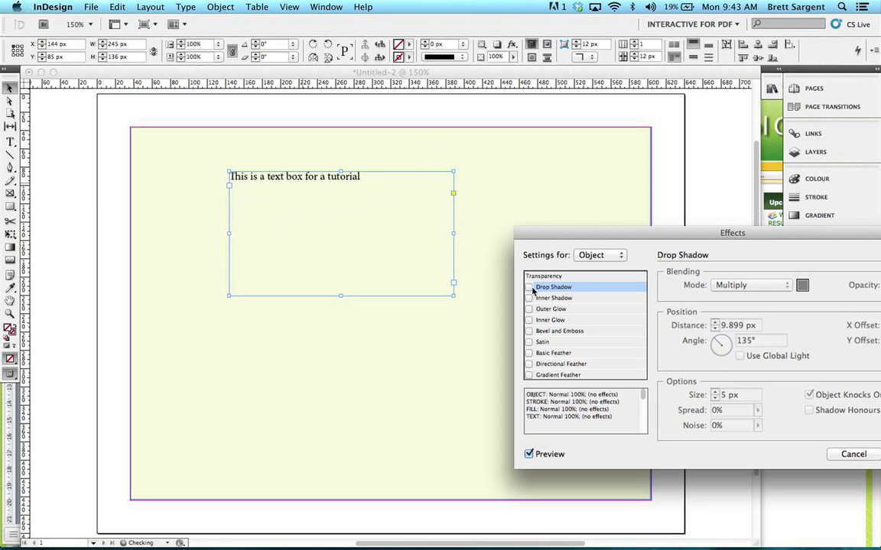
left_click(529, 331)
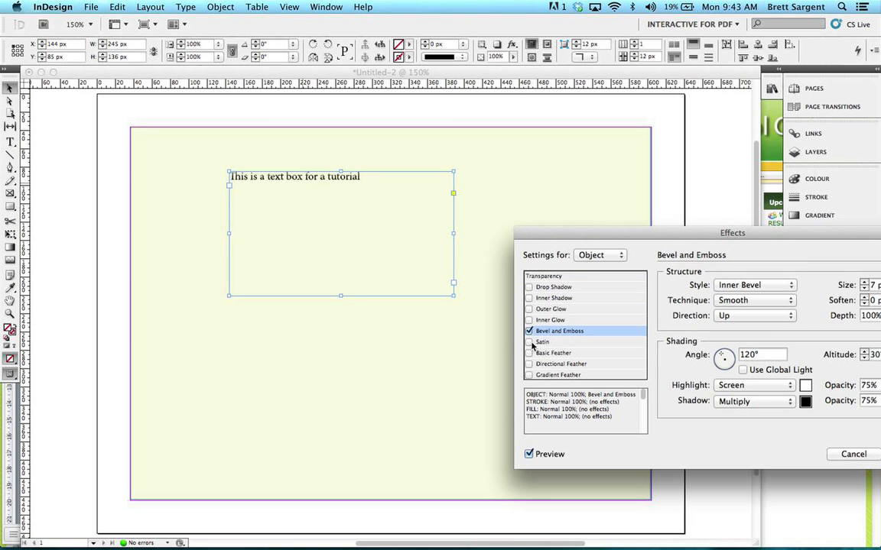
left_click(529, 331)
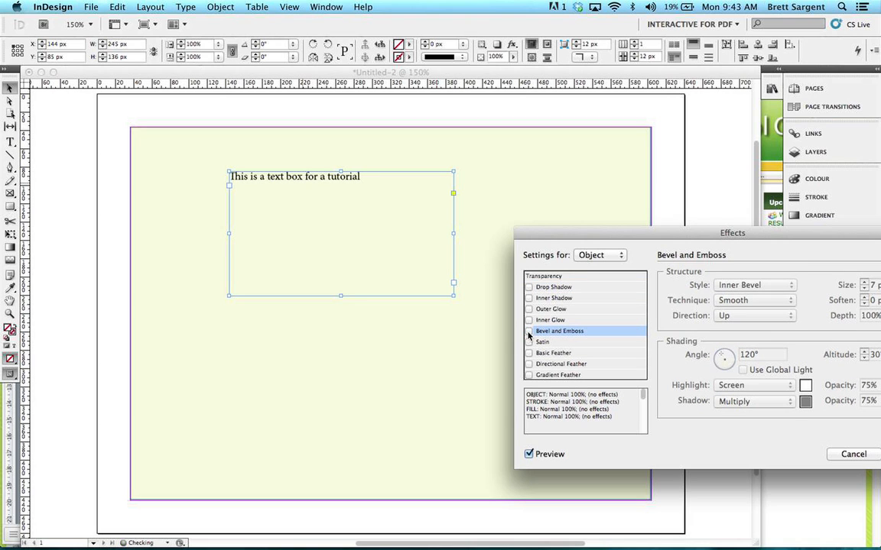
Step: Switch the text frame's drop shadow back on and apply the effect
left_click(528, 287)
left_click(553, 288)
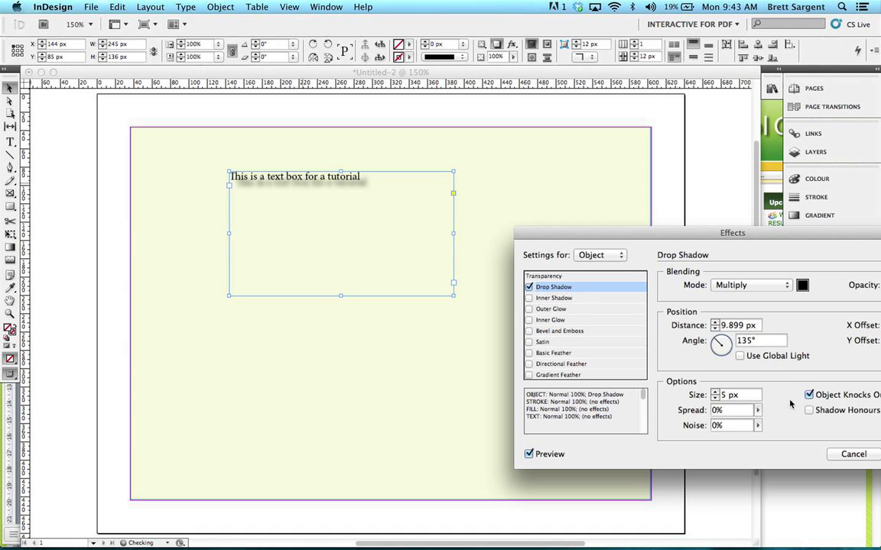
left_click_drag(658, 242, 347, 169)
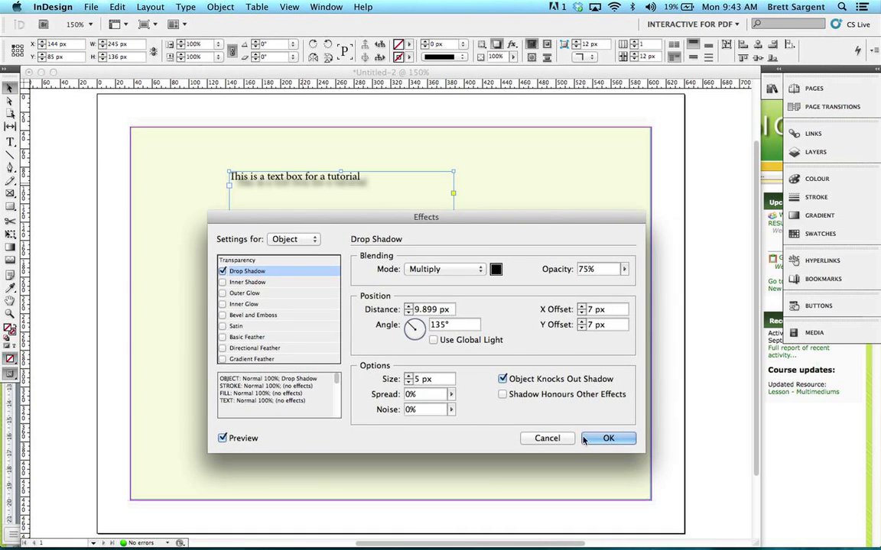
left_click(610, 435)
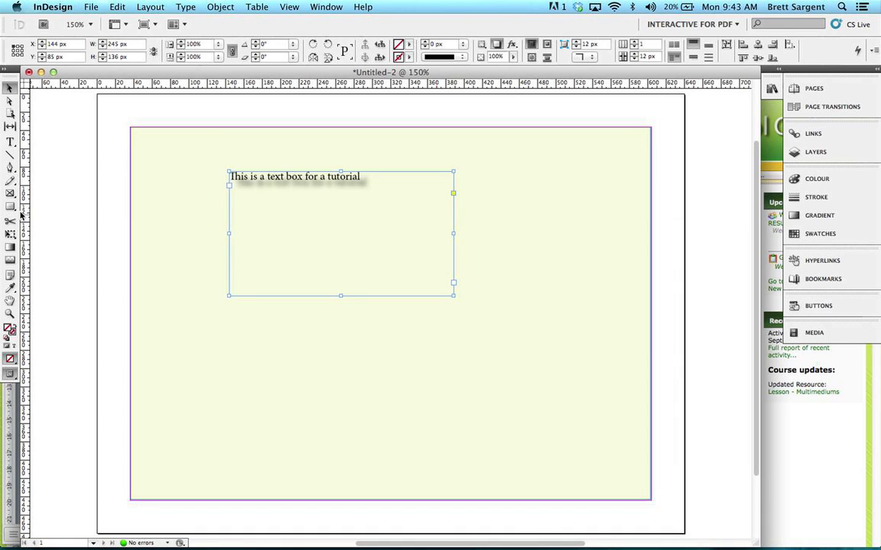
Step: Switch to Word to check the Pages topic in the outline, and return to InDesign to display the document's pages
key("super+Tab")
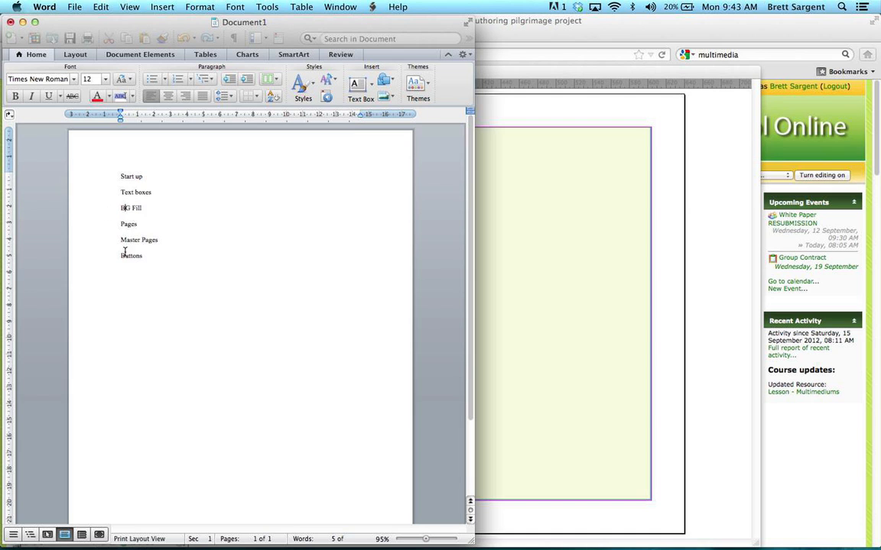
key("super+Tab")
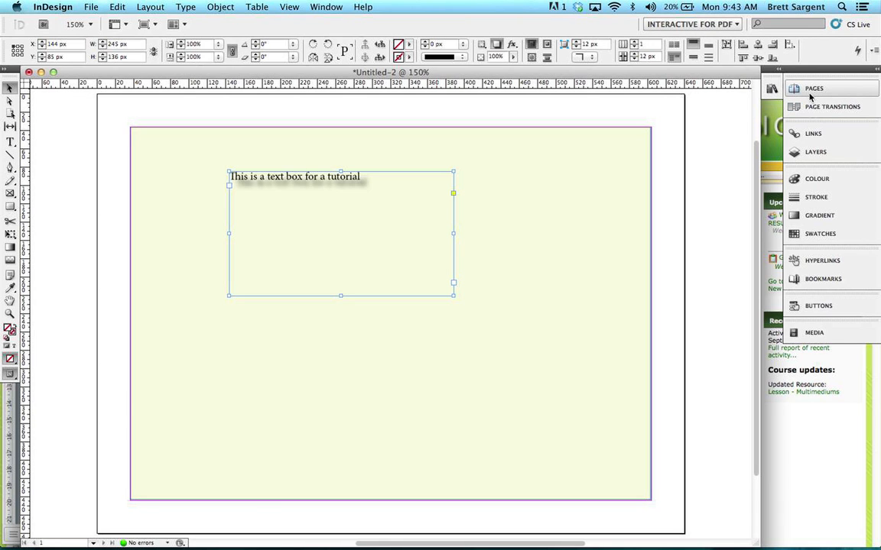
left_click(326, 7)
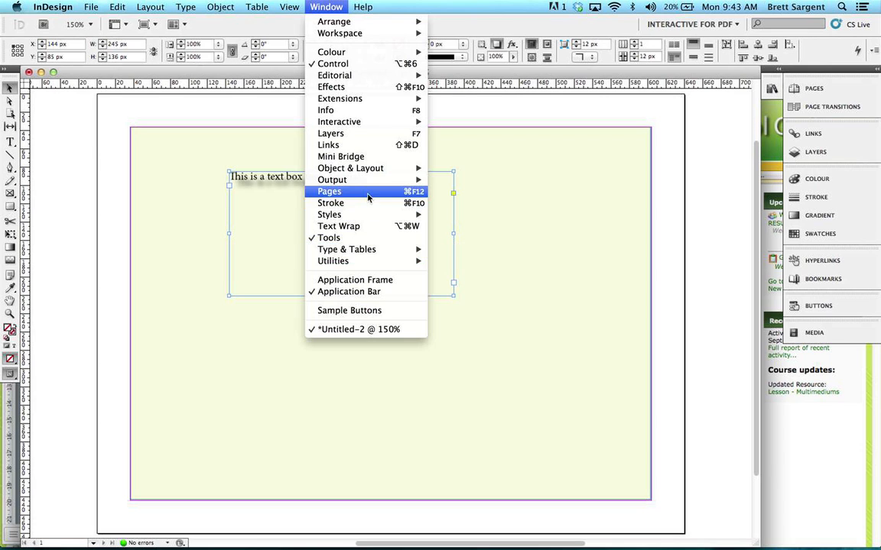
left_click(807, 82)
left_click(804, 92)
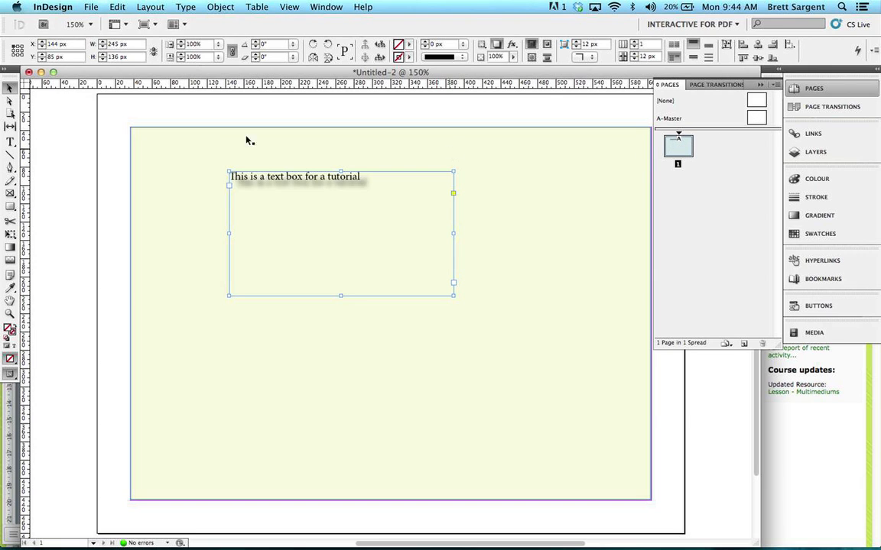
Step: Try to draw a small rectangle above the pale yellow background
left_click(10, 204)
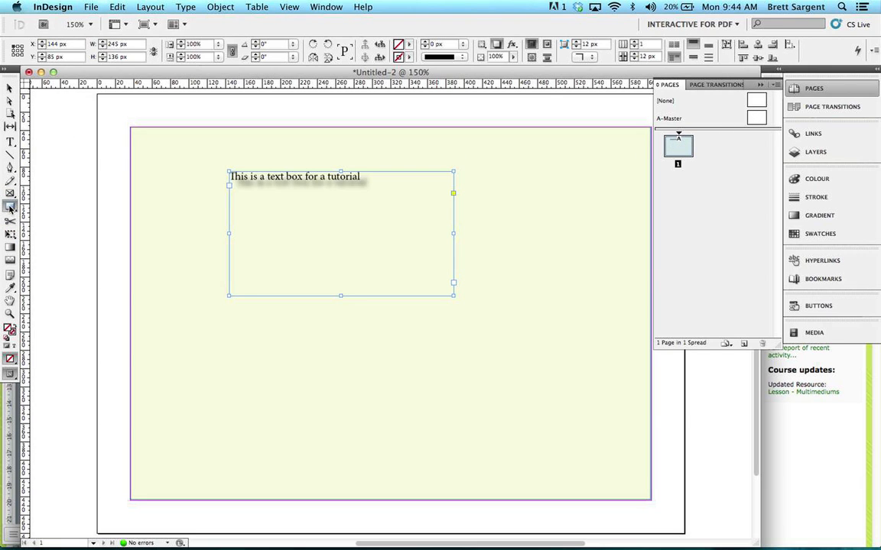
left_click_drag(183, 108, 187, 108)
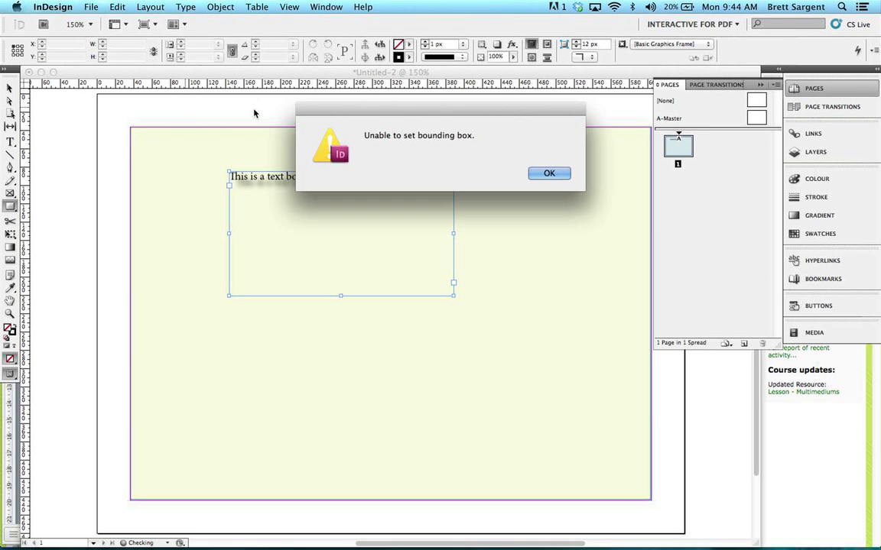
left_click(549, 172)
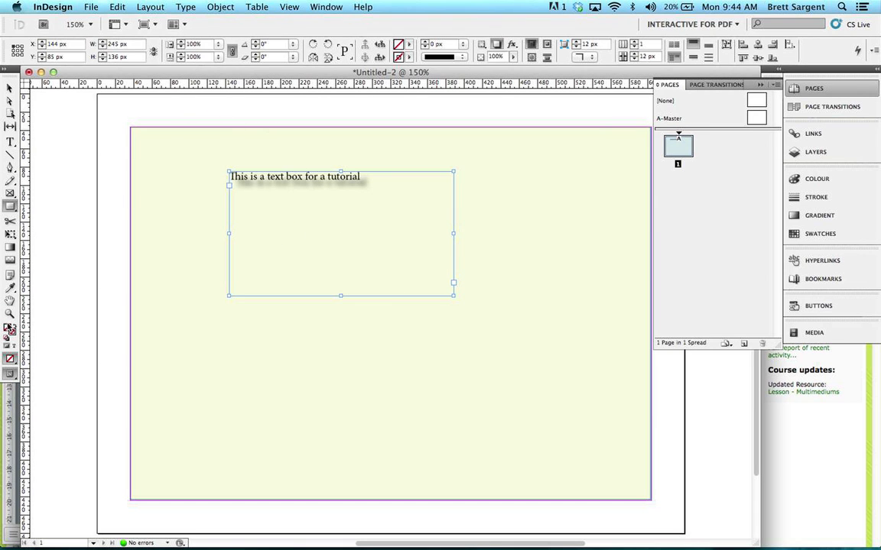
Step: Fill the selected text frame with a dark blue
double_click(8, 330)
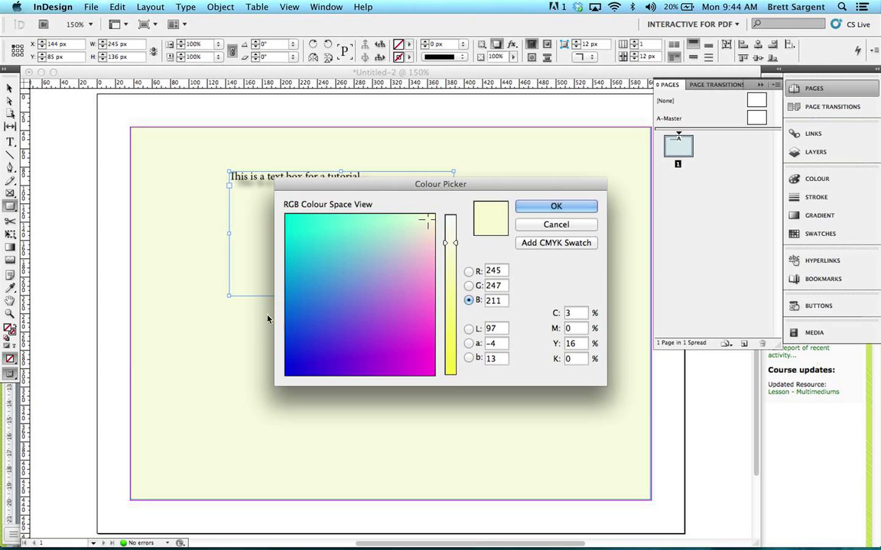
left_click(298, 353)
left_click(542, 208)
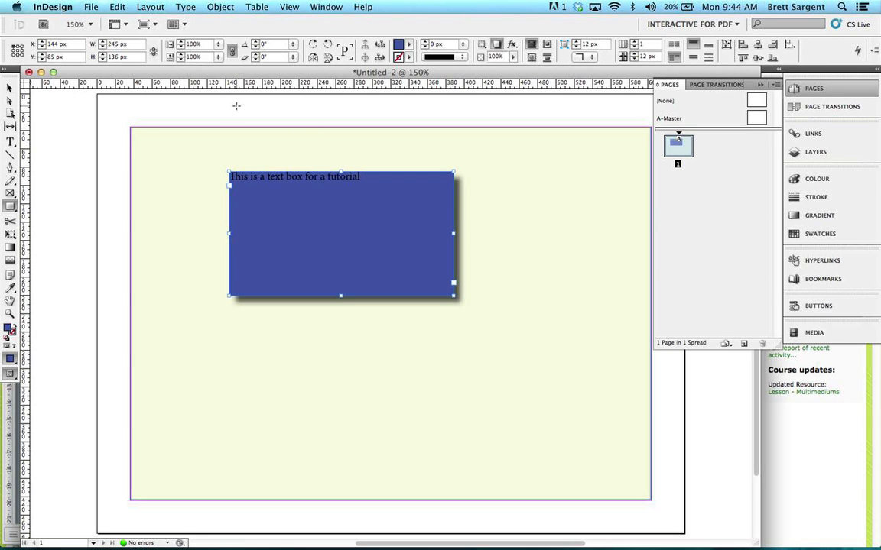
Step: Draw a rectangle about 65 x 19 px above the background's upper-left part and fill it with green, RGB 61, 254, 148
left_click_drag(143, 101, 203, 117)
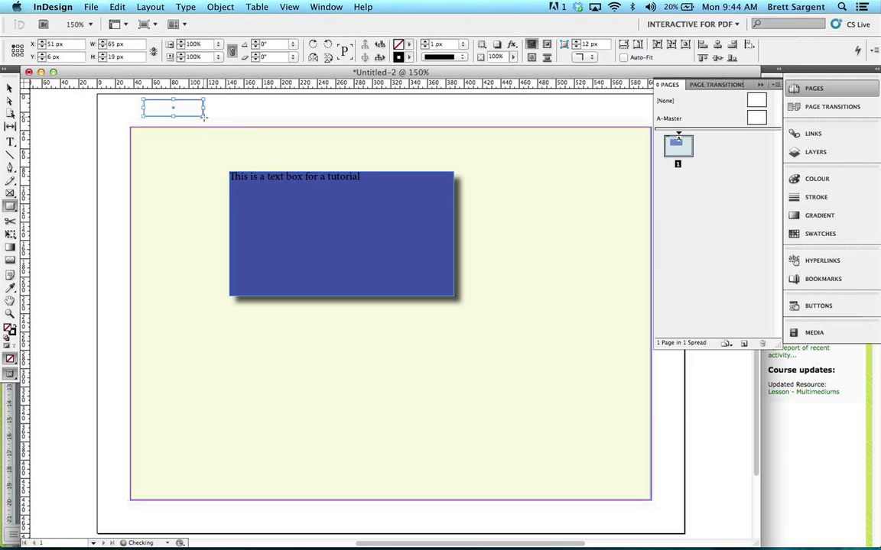
double_click(10, 327)
left_click(322, 219)
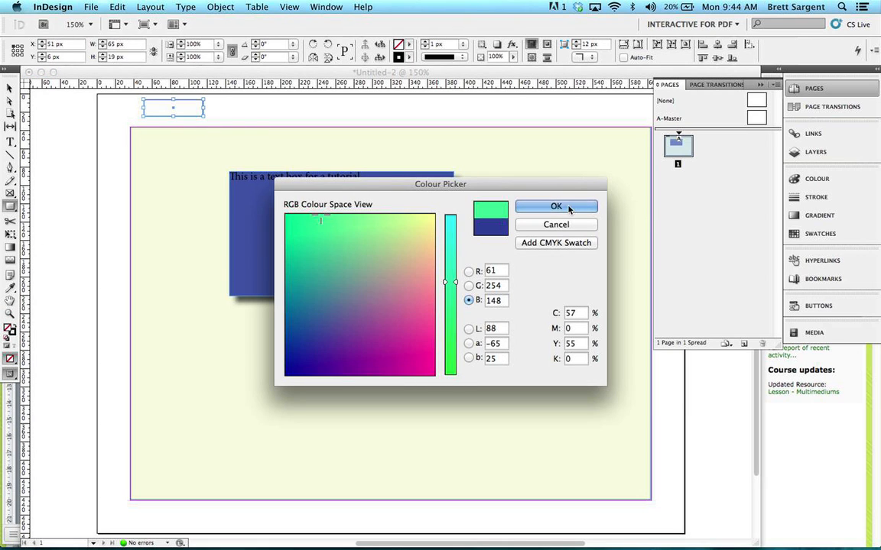
left_click(556, 205)
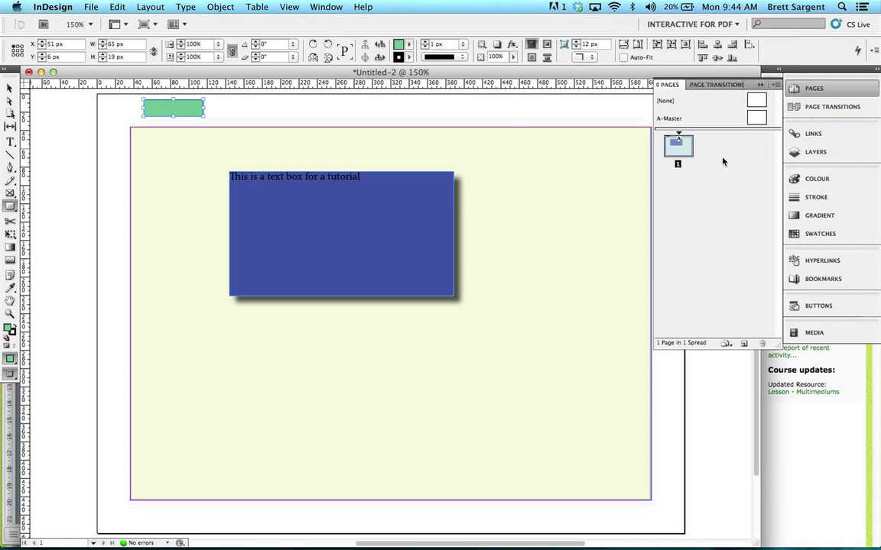
Step: Add a second page to the document and open the A-Master page for editing
left_click(744, 344)
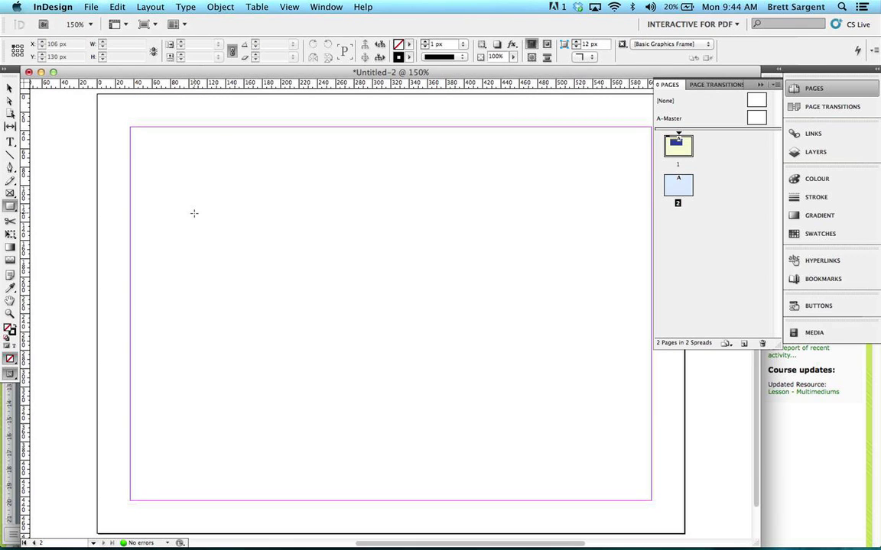
double_click(757, 120)
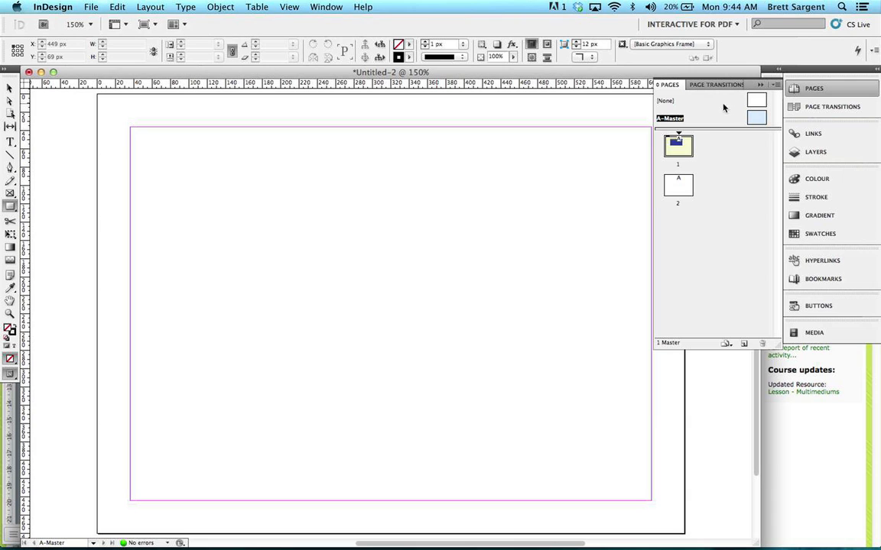
left_click_drag(680, 143, 679, 143)
Step: Draw a rectangle about 63 x 23 px above the A-Master's upper margin and fill it with magenta, RGB 175, 80, 128
mouse_move(224, 102)
left_mouse_down()
mouse_move(283, 130)
mouse_move(282, 122)
left_mouse_up()
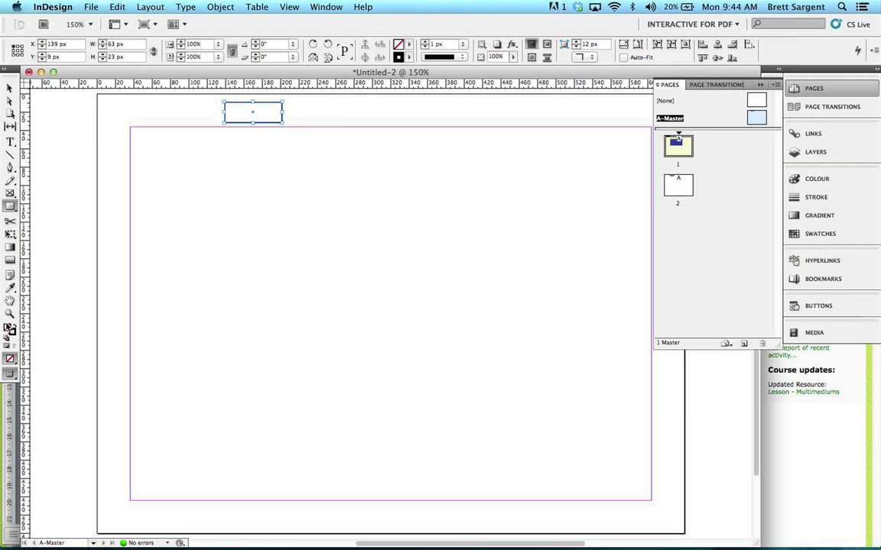
double_click(9, 327)
left_click(386, 324)
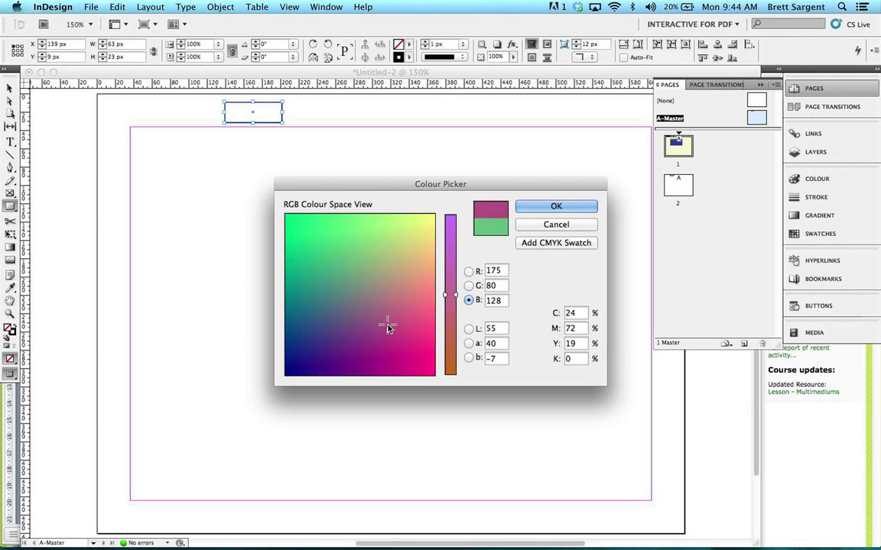
left_click(584, 207)
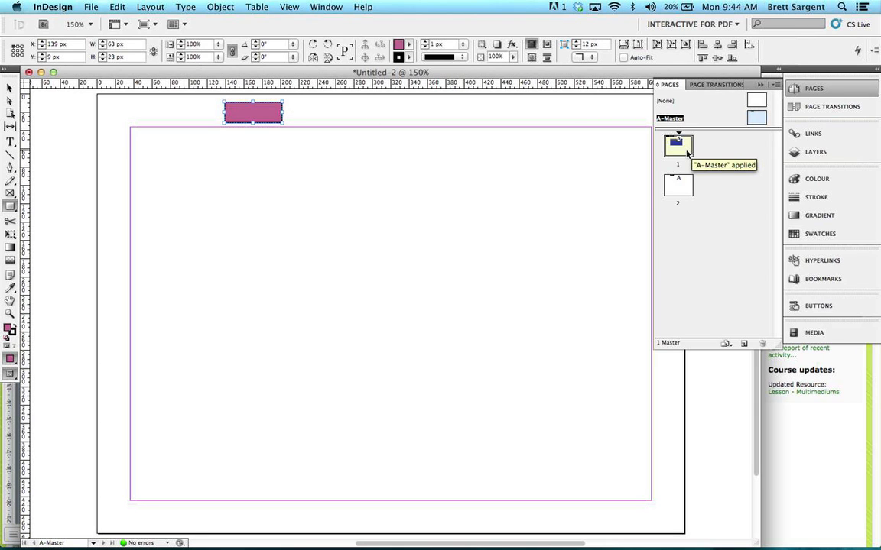
Step: Examine pages 1 and 2 for the master page's rectangle, and return to A-Master
double_click(687, 153)
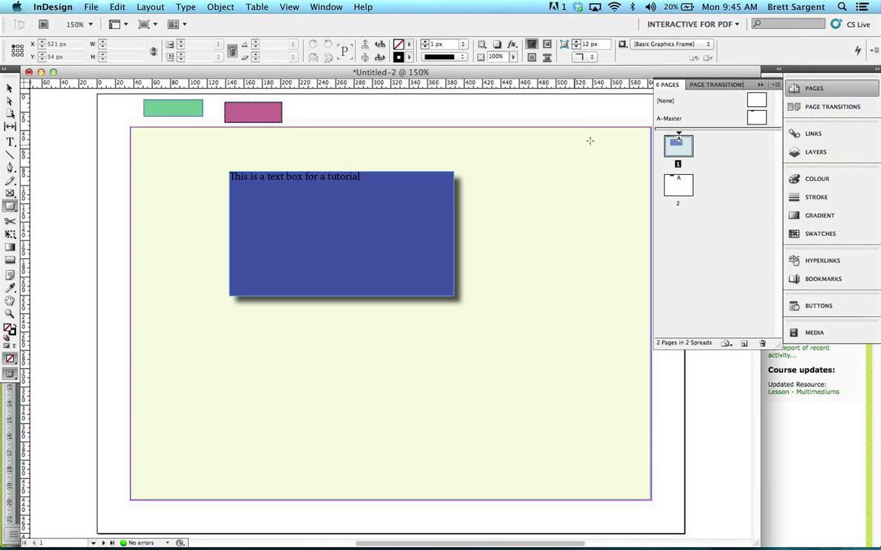
left_click(683, 194)
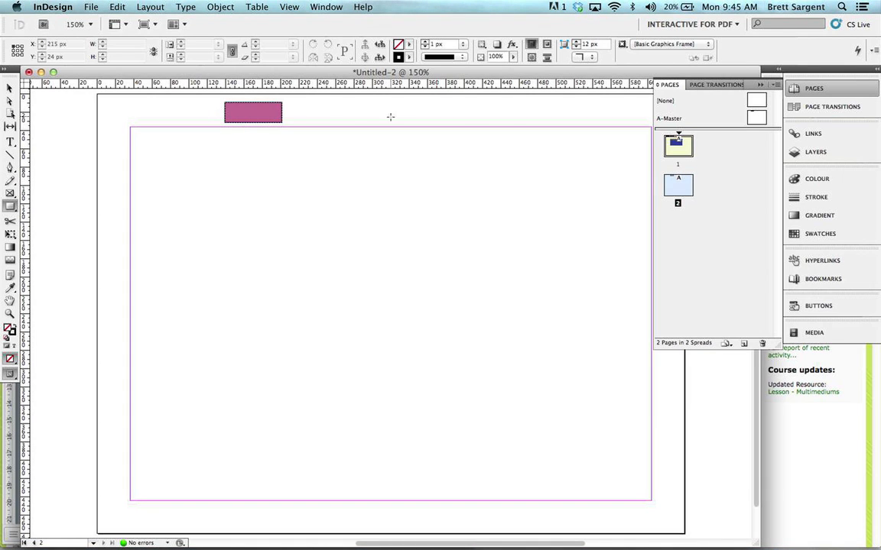
double_click(755, 118)
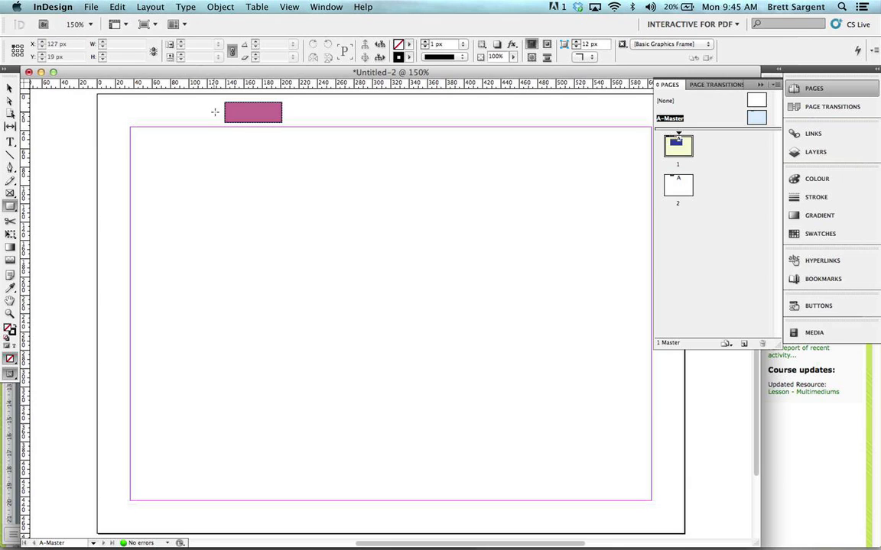
left_click(501, 288)
left_click(500, 288)
double_click(759, 122)
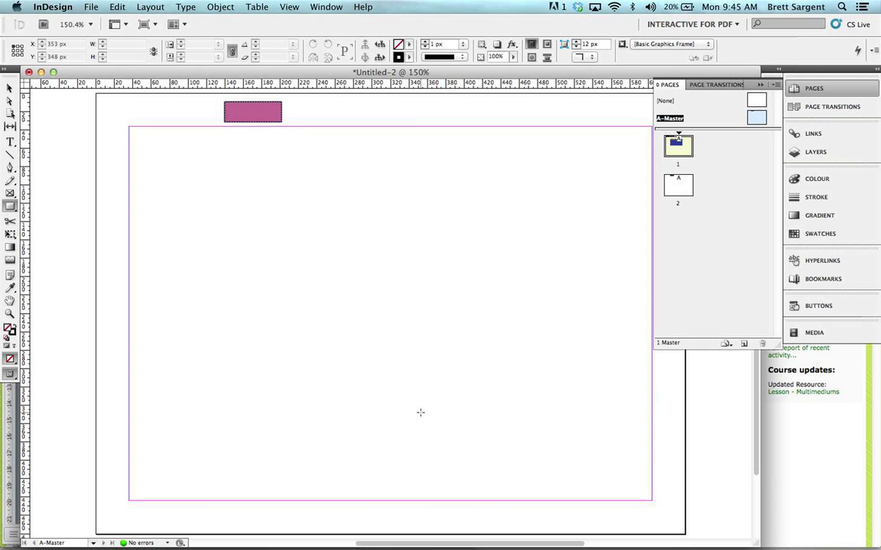
double_click(684, 191)
double_click(760, 117)
Step: Draw a triangle about 62 x 17 px with the Polygon tool below the A-Master's lower margin
left_click_drag(10, 211, 31, 207)
left_click_drag(399, 507, 456, 524)
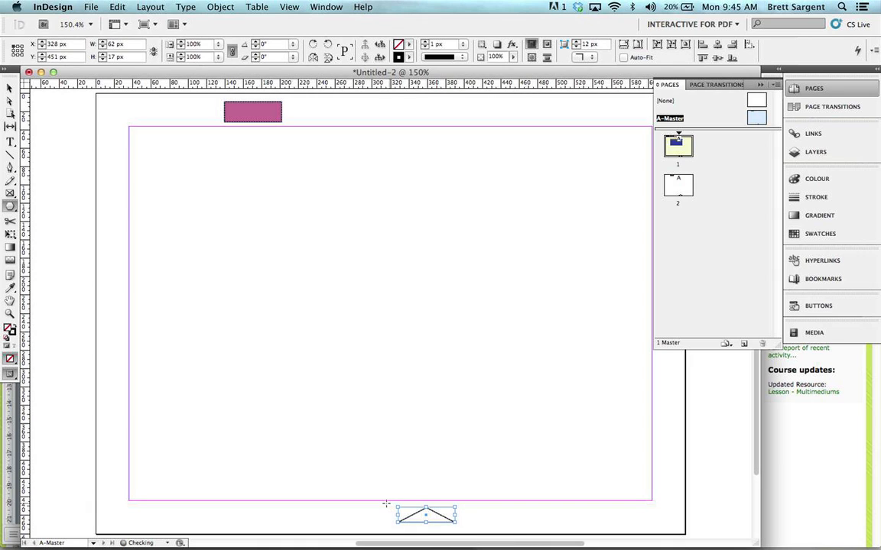
left_click(10, 87)
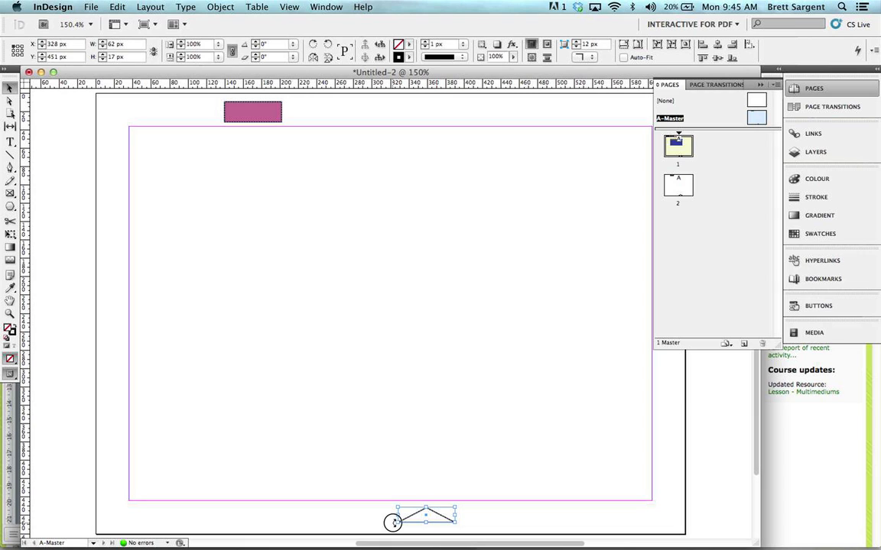
Step: Rotate the A-Master's triangle -90° so it points right, and move it up across the lower margin
left_click_drag(391, 522, 428, 471)
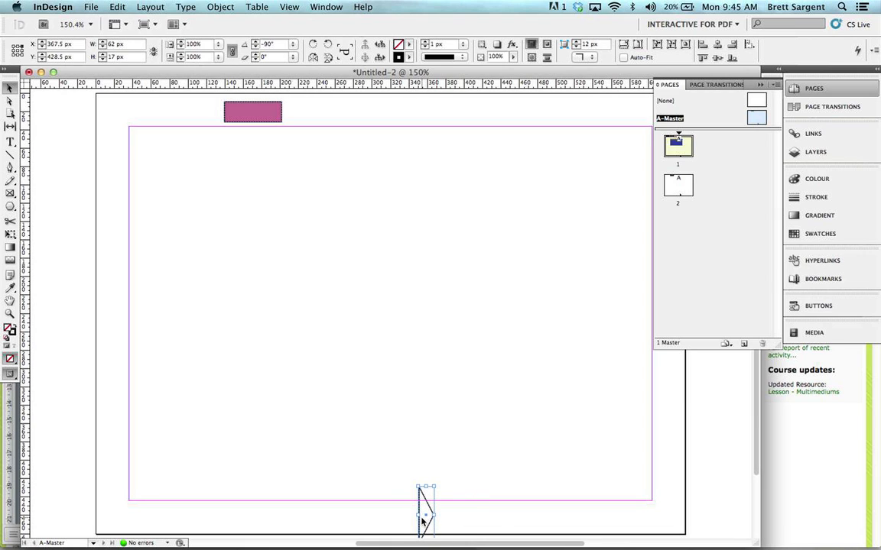
left_click(423, 501)
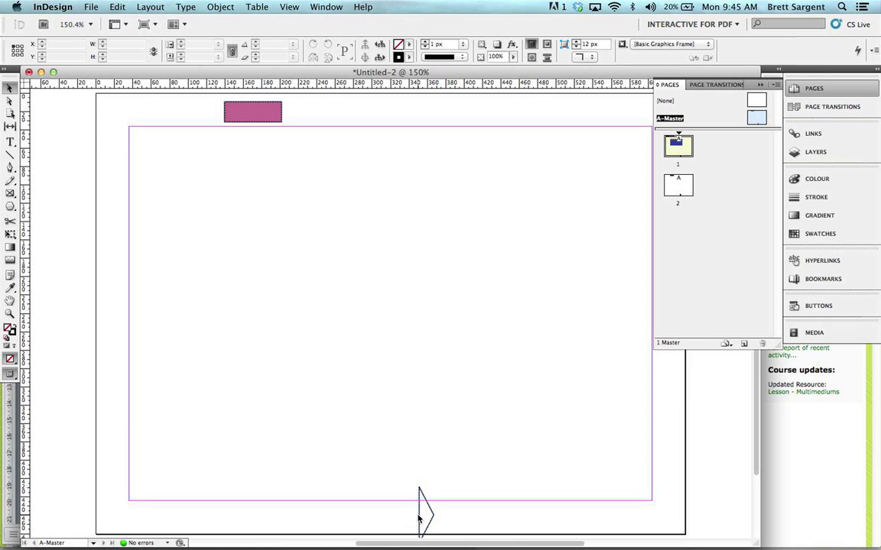
left_click(419, 517)
left_click_drag(419, 515, 420, 507)
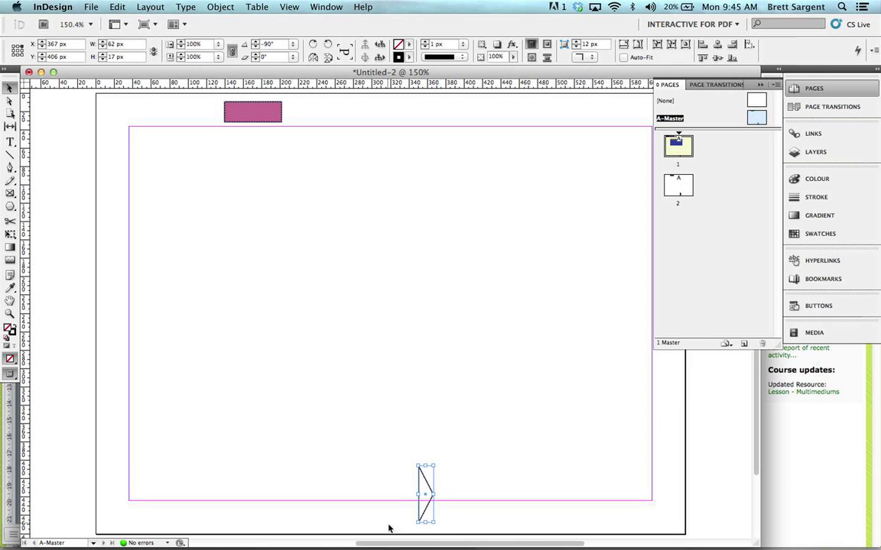
Step: Examine pages 1 and 2 for how the master page's triangle appears on each, and return to A-Master
double_click(683, 142)
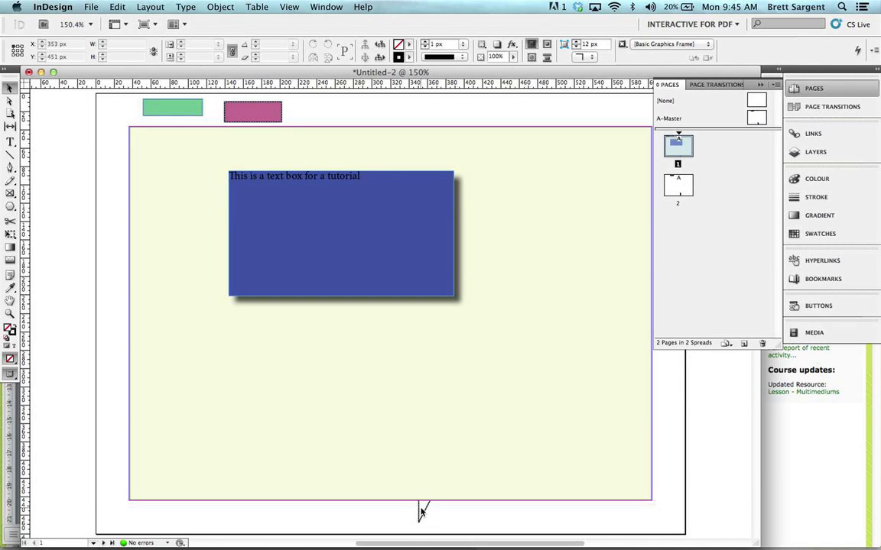
double_click(670, 118)
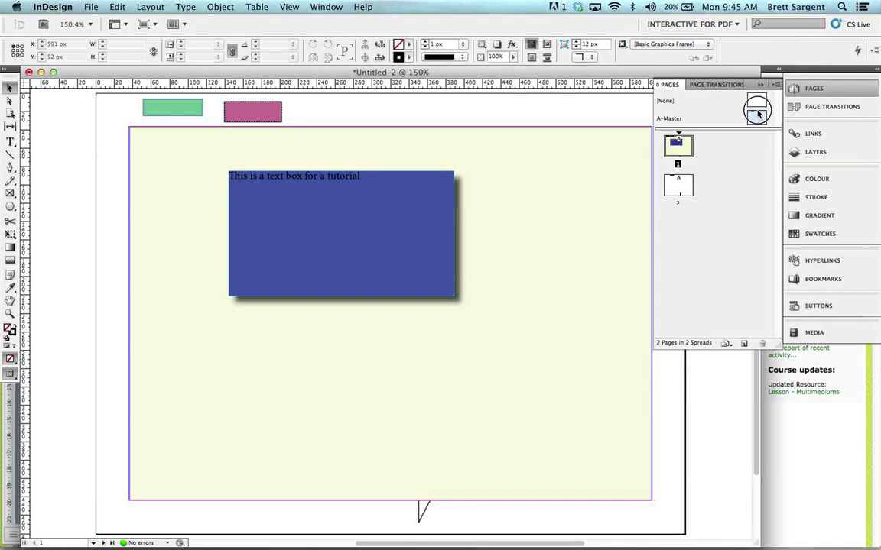
double_click(680, 145)
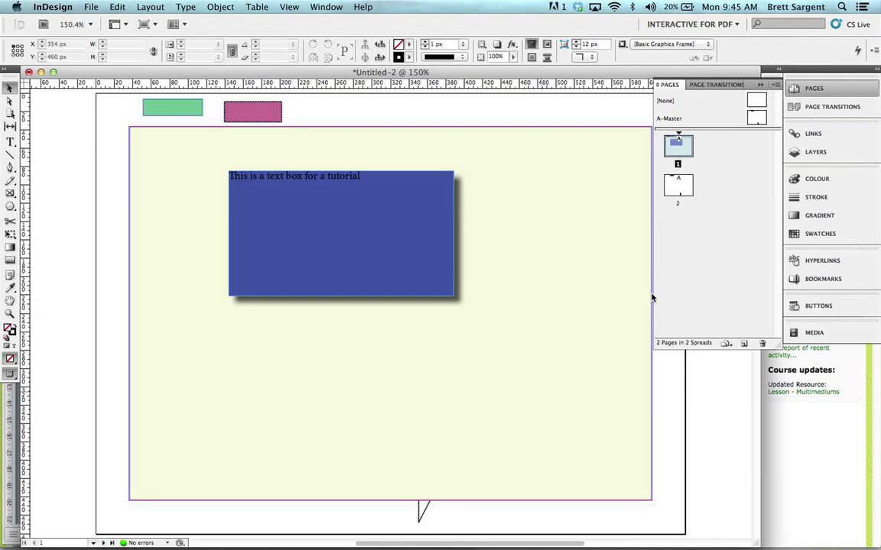
double_click(677, 184)
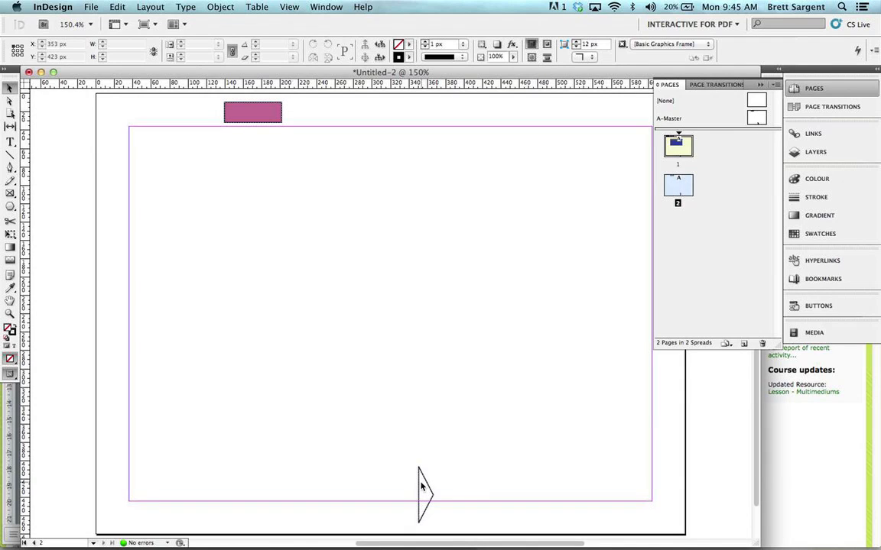
double_click(687, 111)
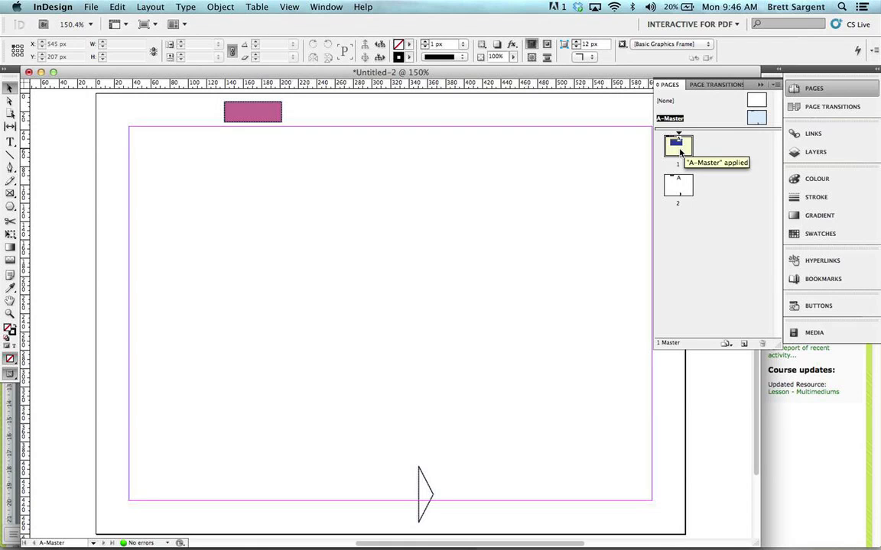
Step: Switch to Word, highlight the Buttons item in the tutorial outline, and return to InDesign
key("super+Tab")
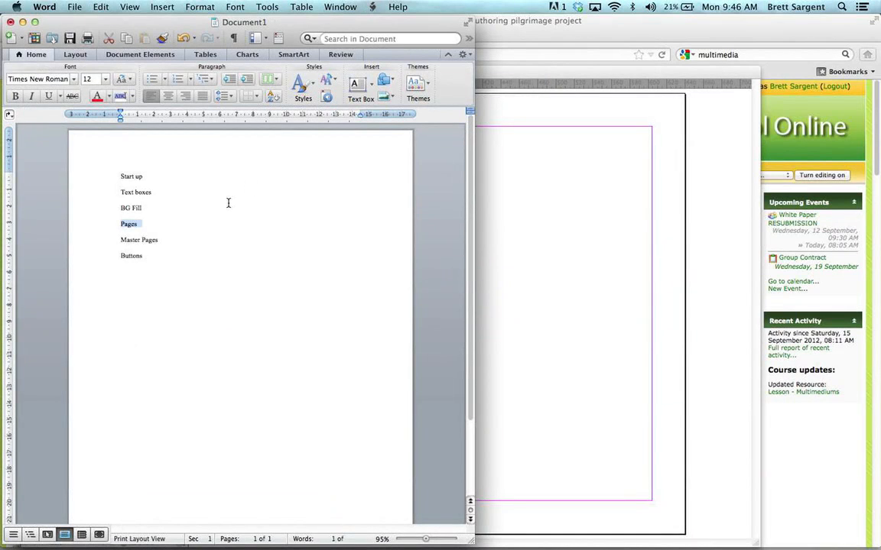
left_click(127, 262)
double_click(138, 255)
key("super+Tab")
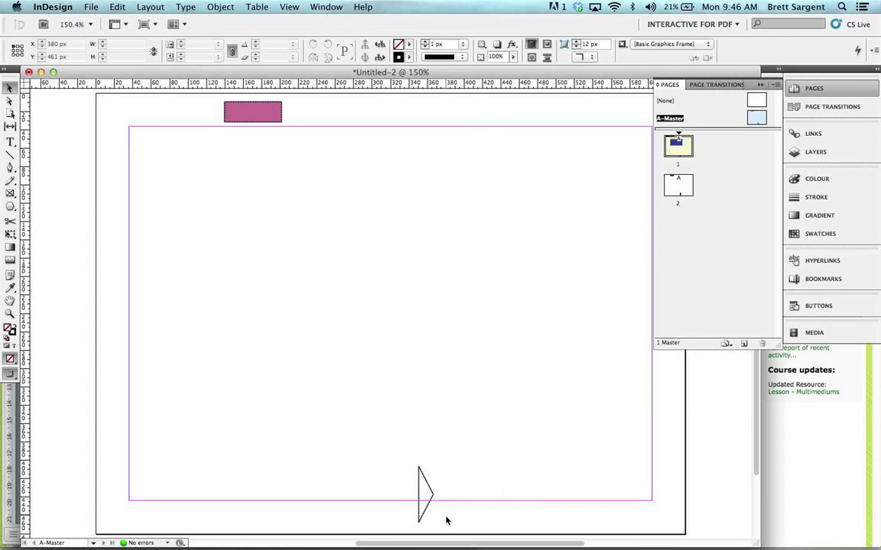
Step: Fill the A-Master's triangle with light yellow, RGB 244, 250, 127, and shrink it to about 17 x 19 px below the lower margin
left_click(433, 494)
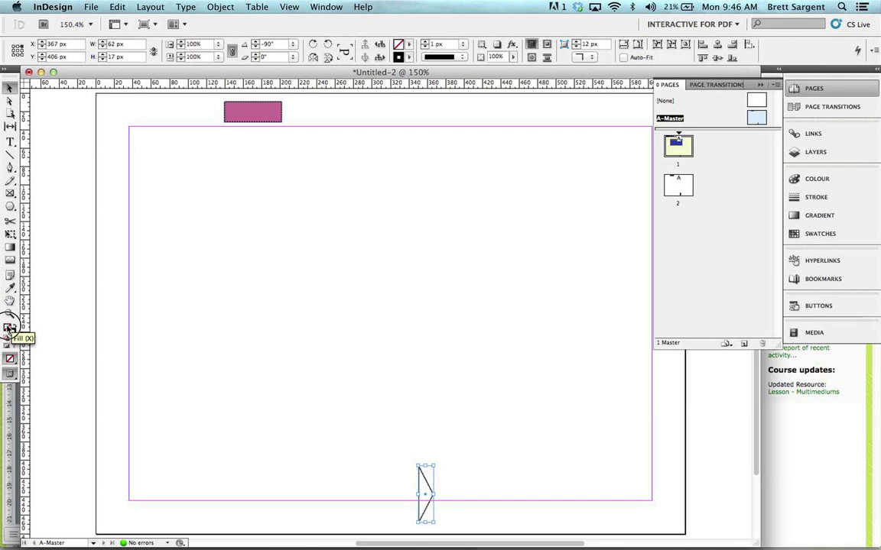
double_click(9, 328)
left_click(426, 221)
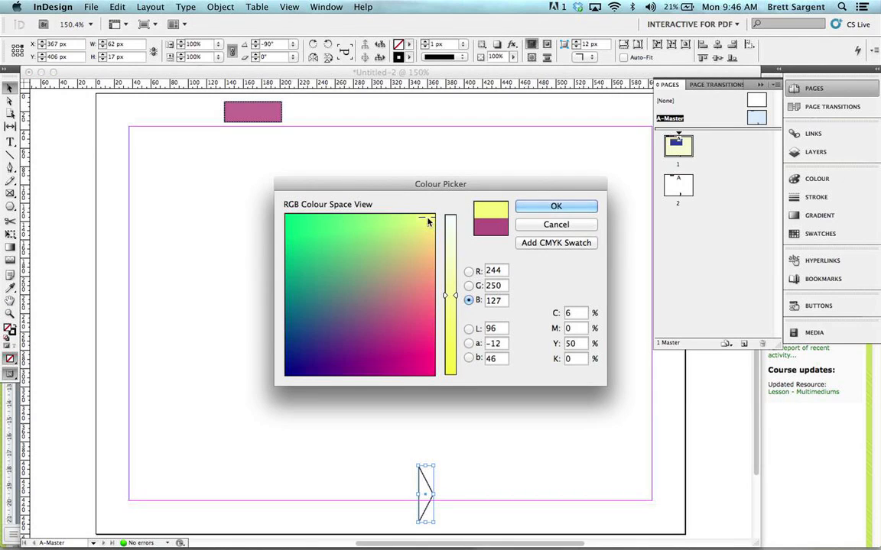
left_click(556, 207)
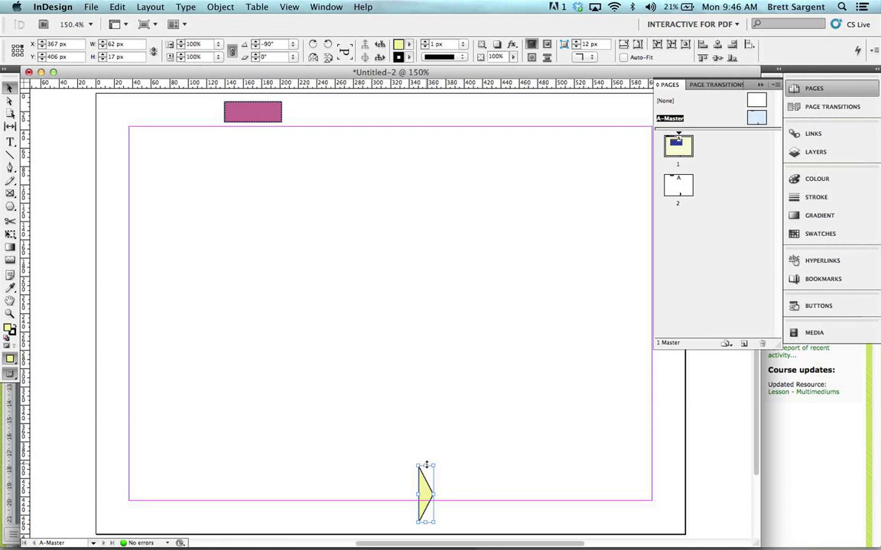
left_click_drag(425, 465, 425, 504)
Step: Switch to Firefox, view the play arrow beneath the Marian Interactive graphic on the course page, and return to InDesign
key("super+Tab")
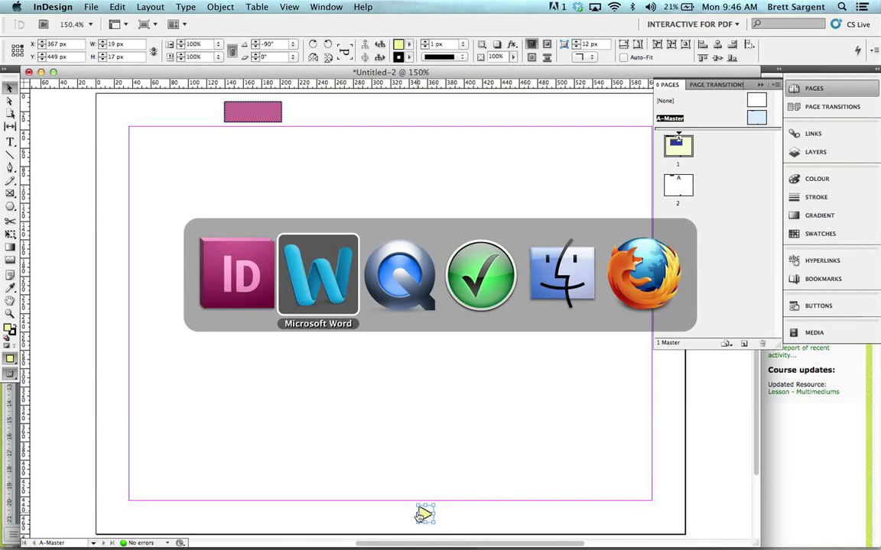
key("super+Tab")
key("super+Tab")
key("super+Tab")
key("super+Tab")
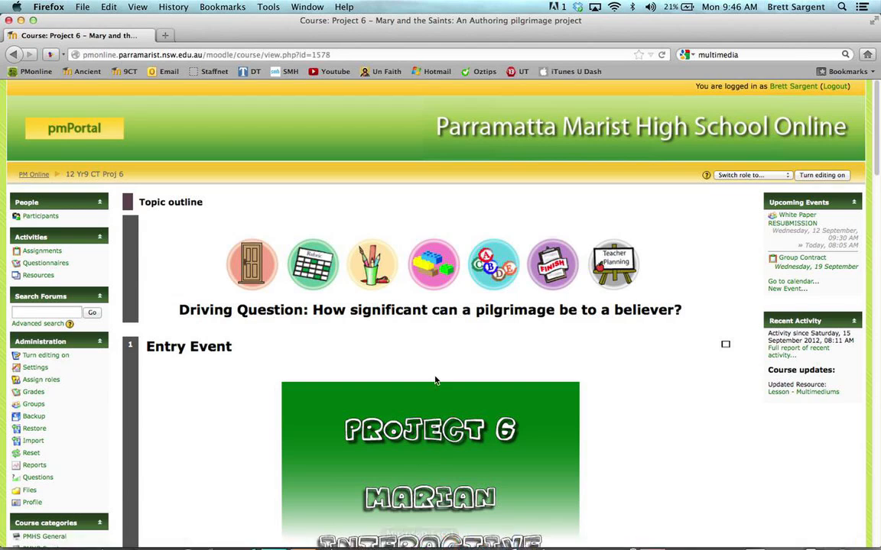
scroll(435, 380, "down", 5)
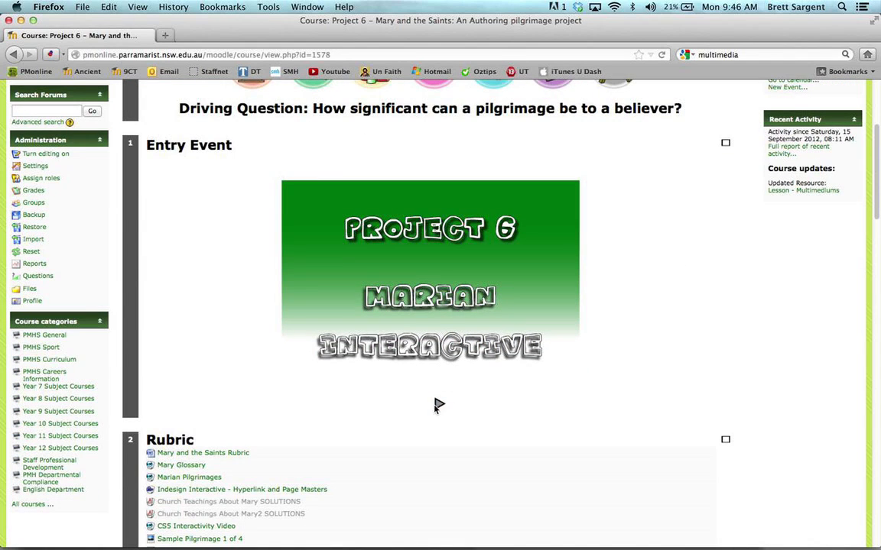
key("super+Tab")
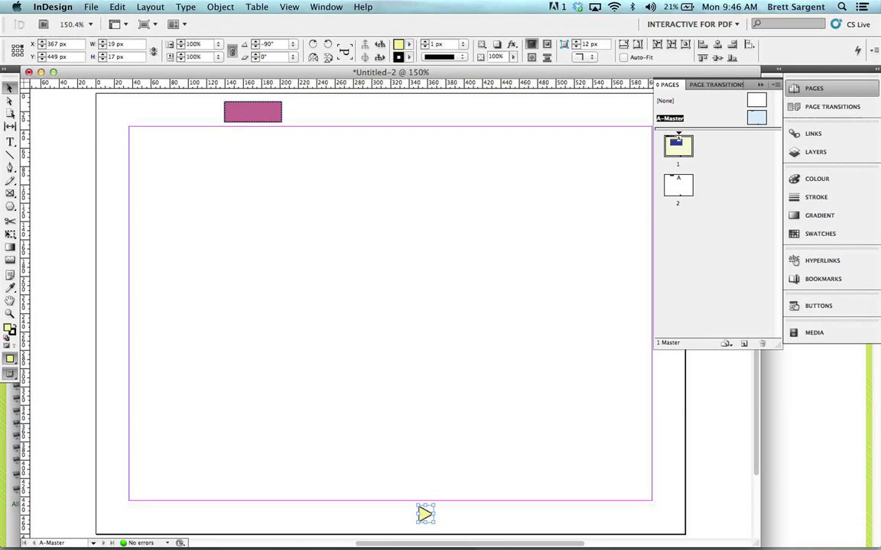
Step: Turn the yellow triangle into a button with a Go To Next Page action on release
left_click(326, 6)
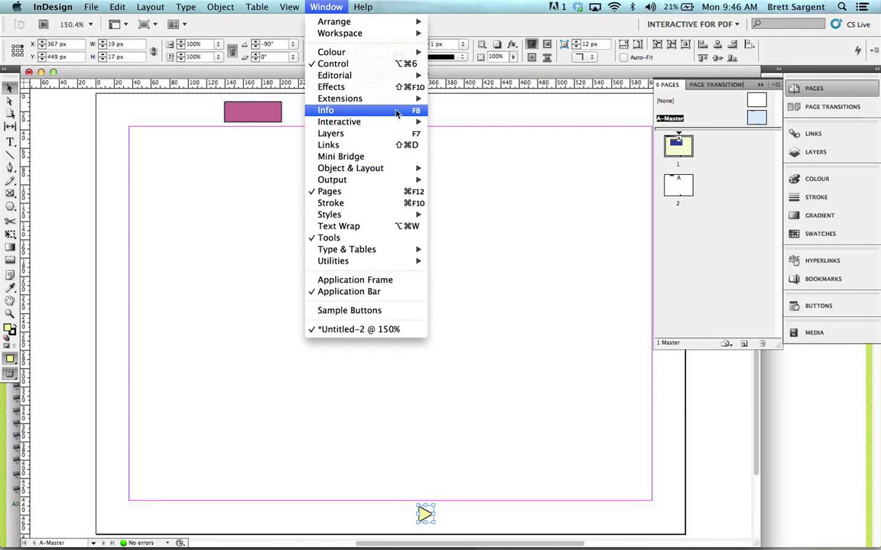
mouse_move(401, 121)
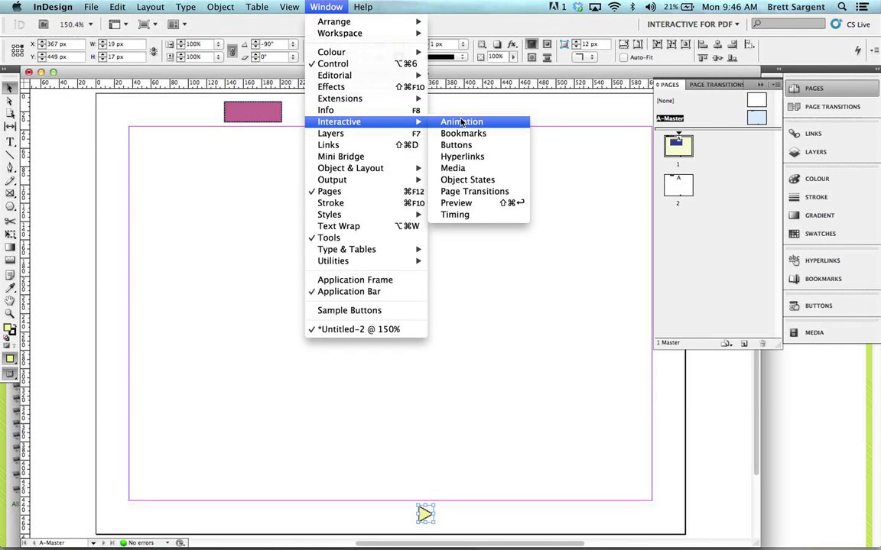
left_click(462, 144)
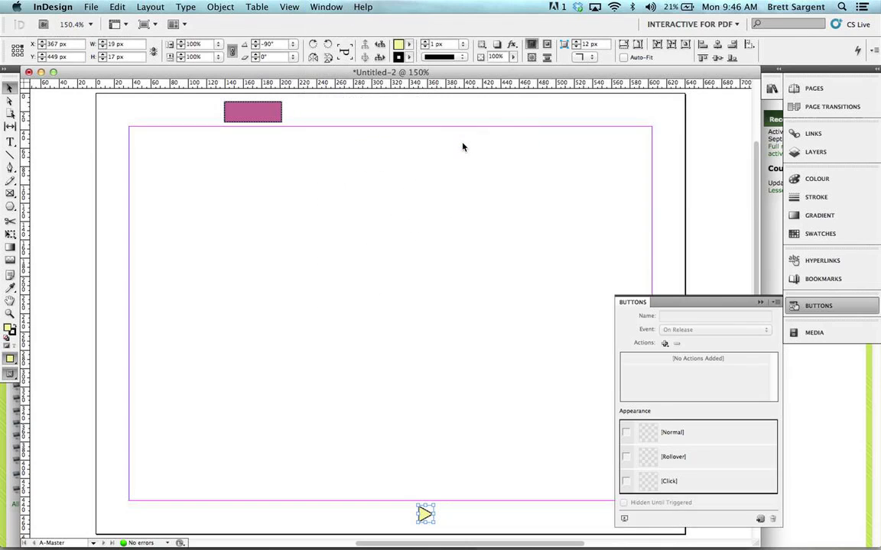
left_click(799, 307)
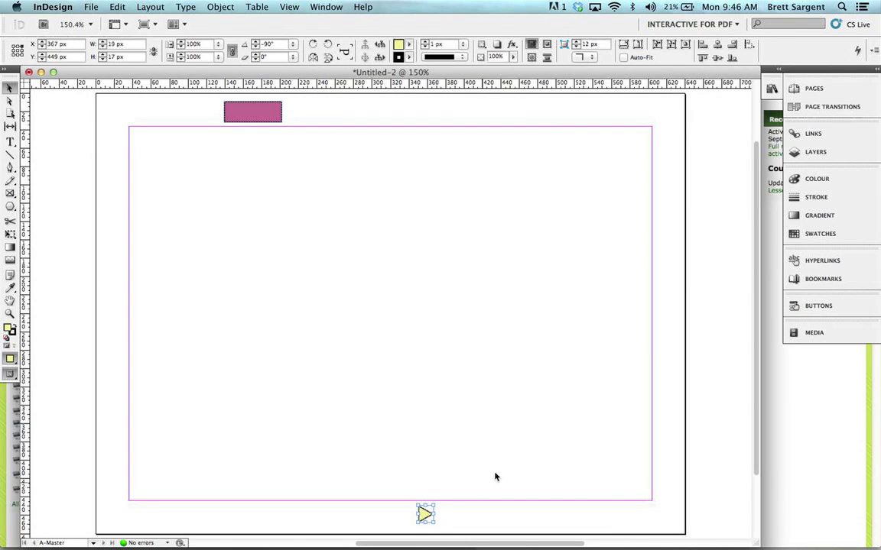
left_click(816, 306)
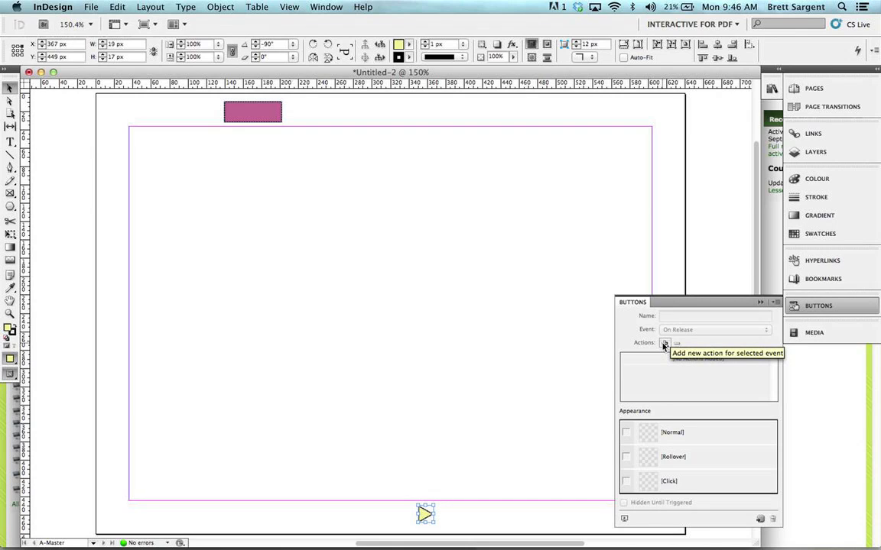
left_click(665, 344)
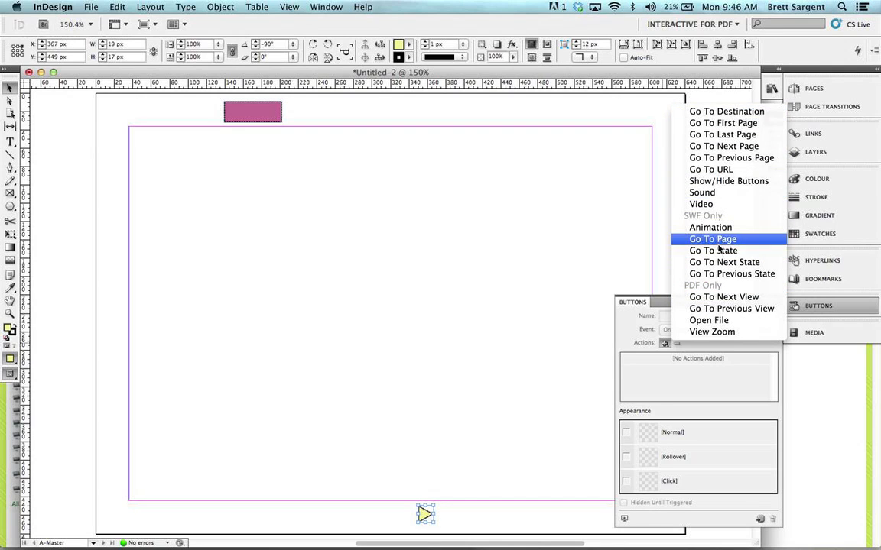
left_click(710, 154)
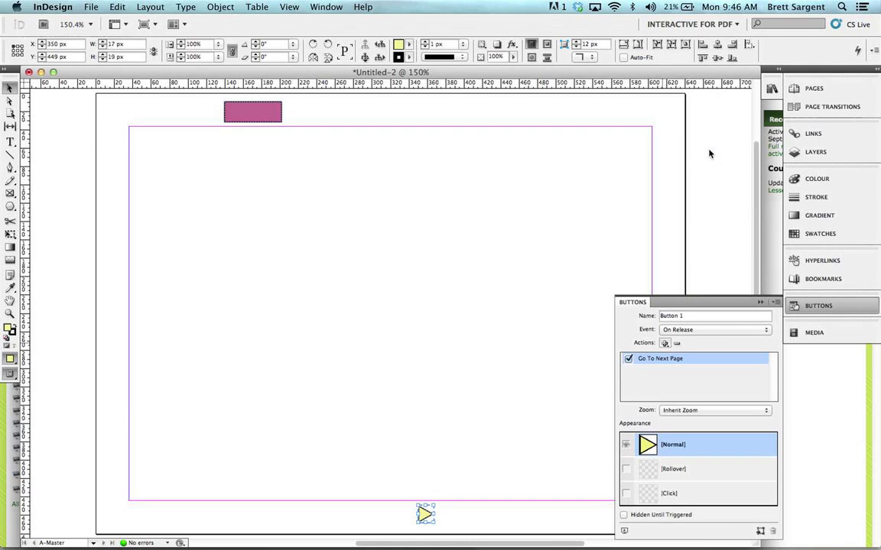
Step: Add a Rollover appearance to the triangle button and fill it with pink, RGB 241, 9, 131
left_click(812, 89)
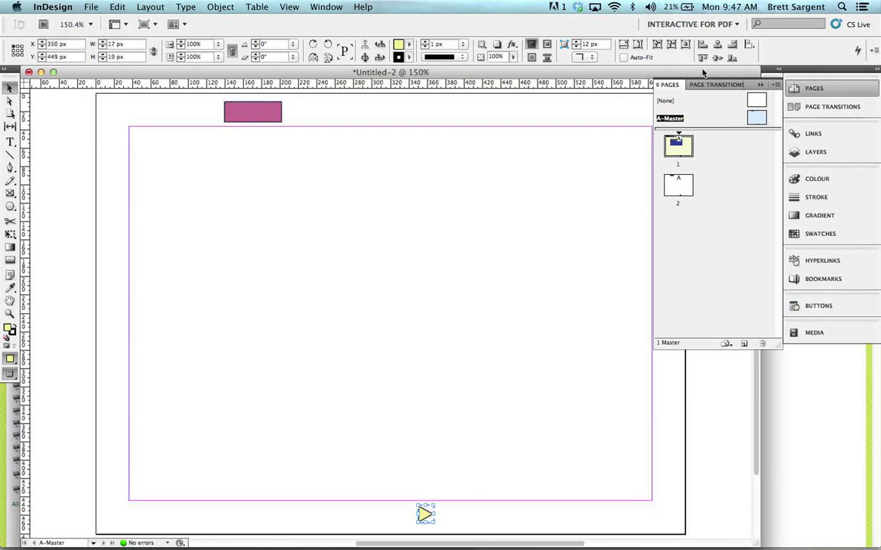
left_click(817, 306)
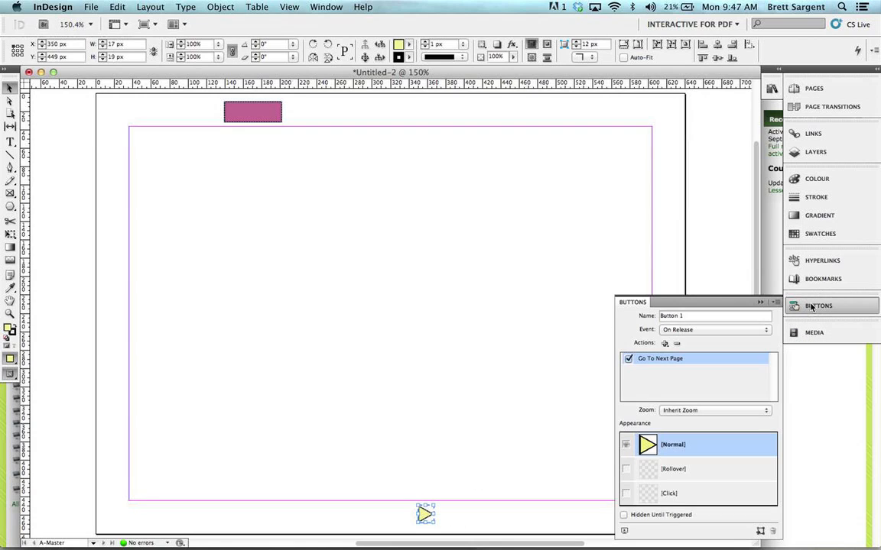
left_click(642, 471)
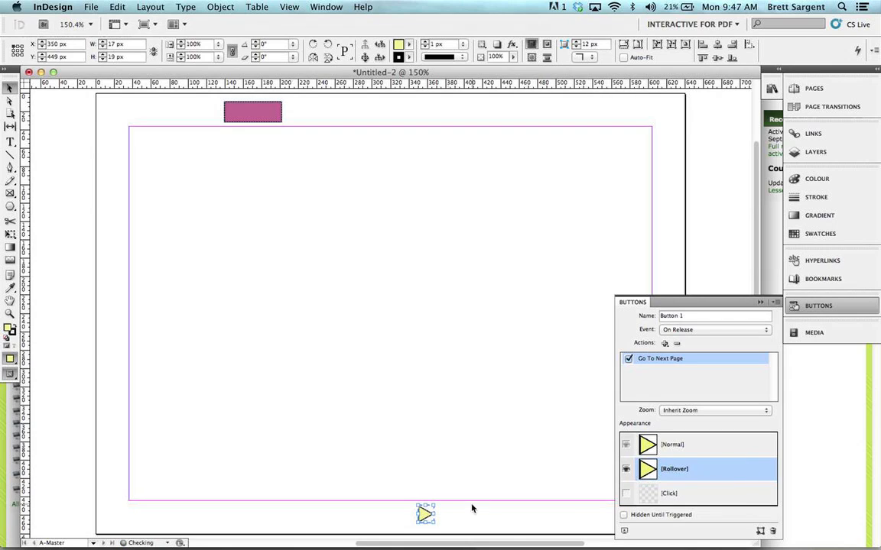
double_click(9, 329)
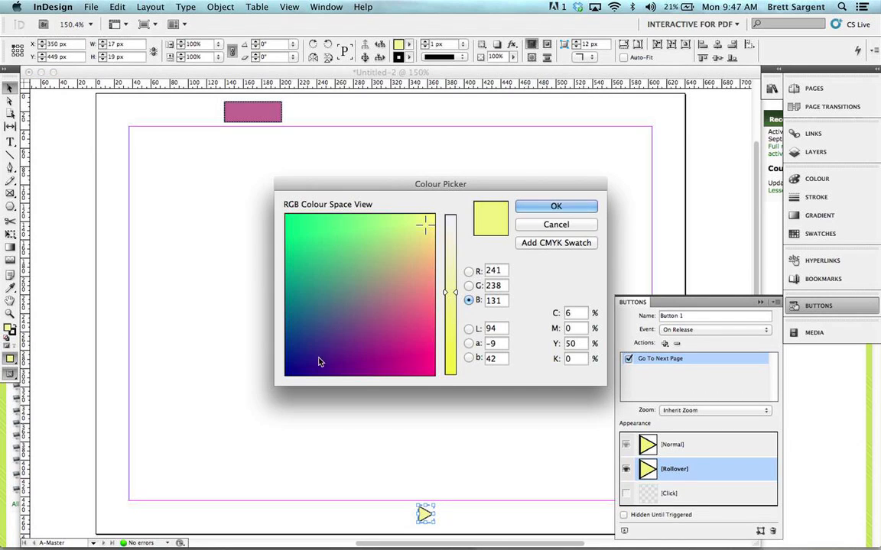
left_click(425, 371)
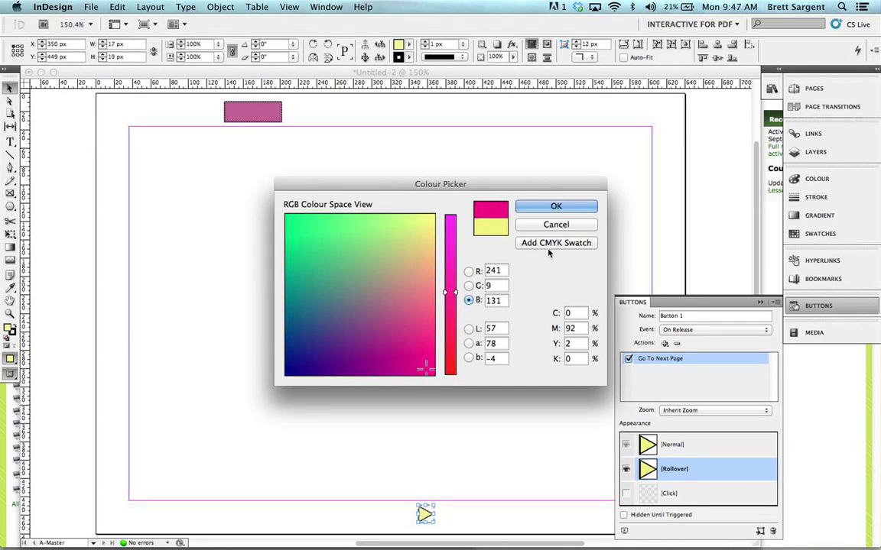
left_click(556, 206)
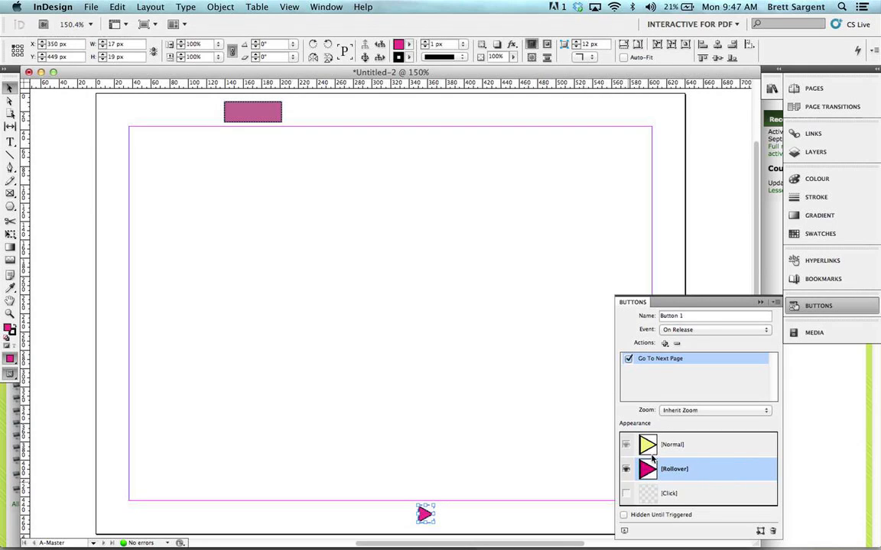
Step: Preview the A-Master's triangle button, close the preview, and open page 1
left_click(624, 531)
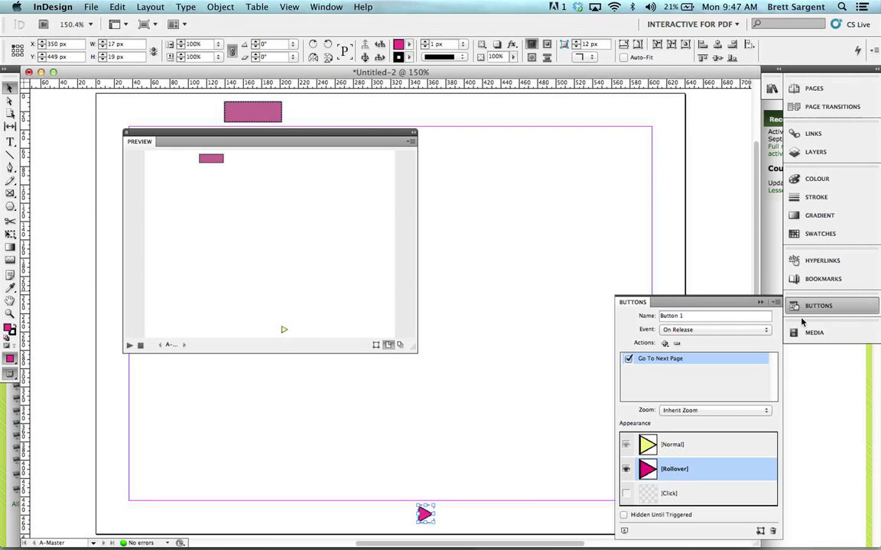
left_click(761, 303)
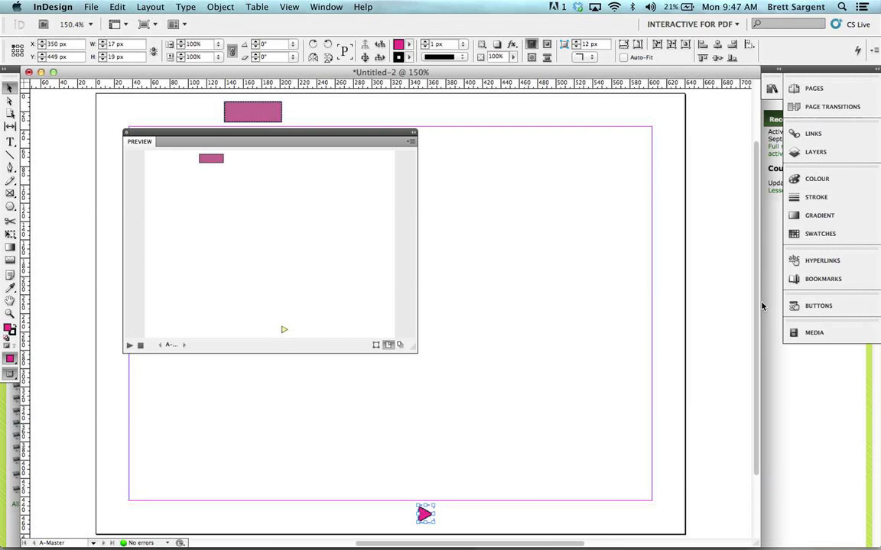
left_click(123, 134)
left_click(126, 134)
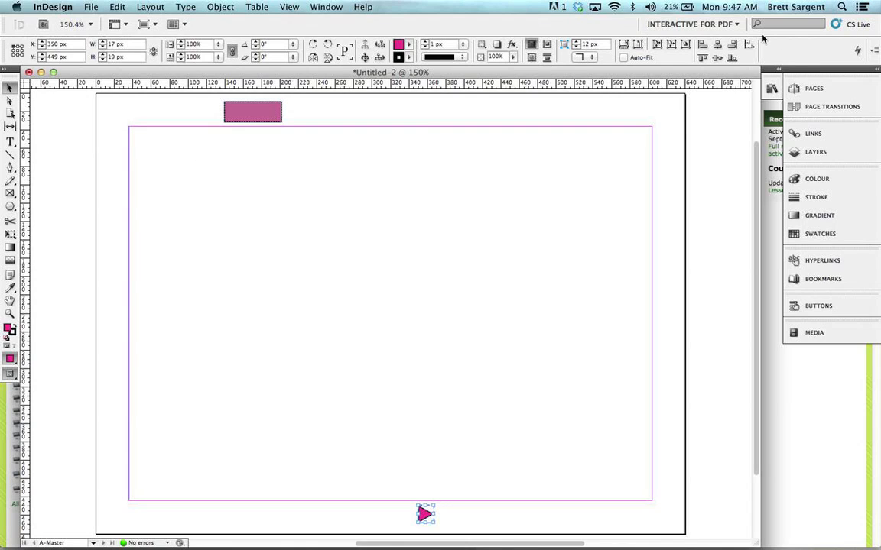
left_click(811, 88)
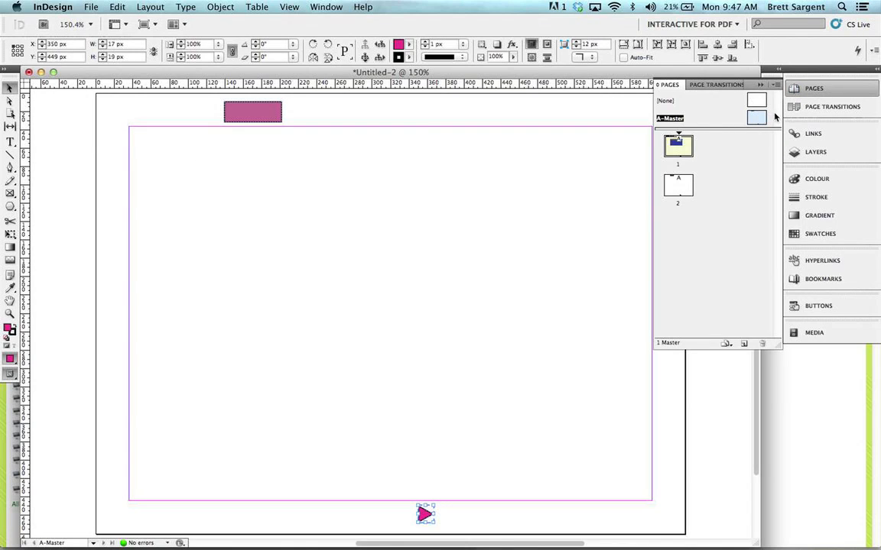
double_click(677, 145)
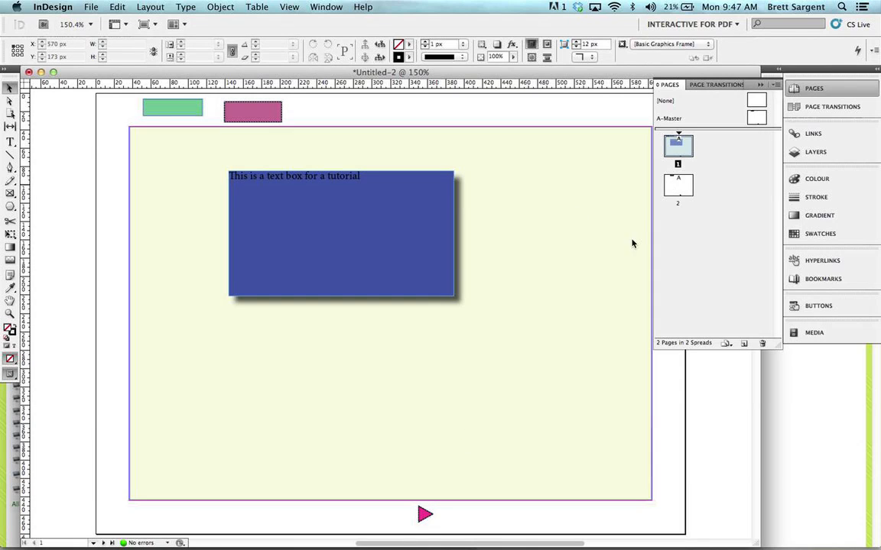
Step: View page 2 of the document, and return to page 1
left_click(672, 195)
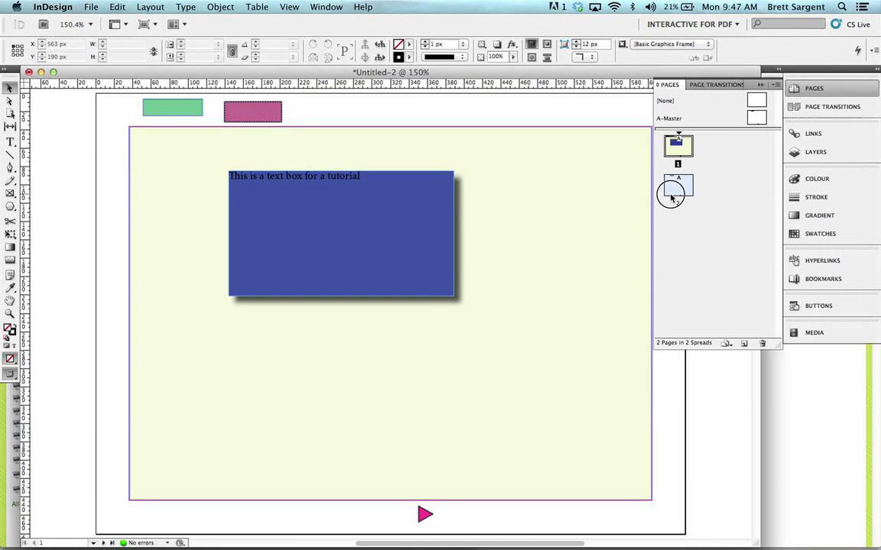
double_click(675, 188)
double_click(677, 143)
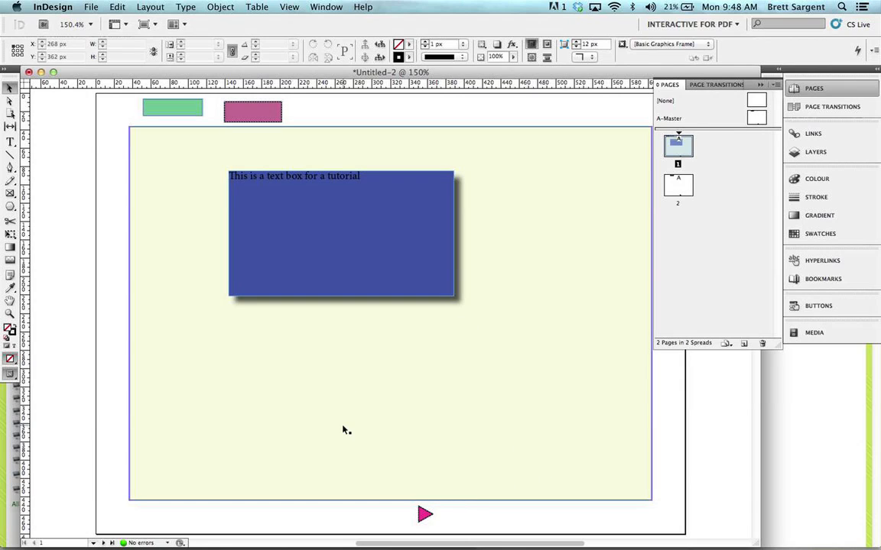
Step: Draw three rectangle frames around the blue text box: about 192 x 142 px below it, 155 x 150 px to its right, 172 x 129 px lower right
left_click(8, 194)
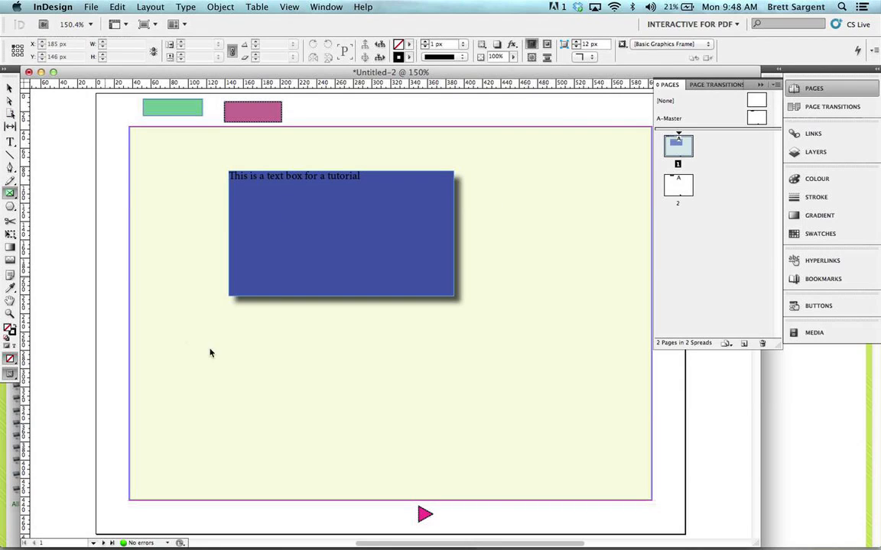
left_click_drag(202, 328, 379, 457)
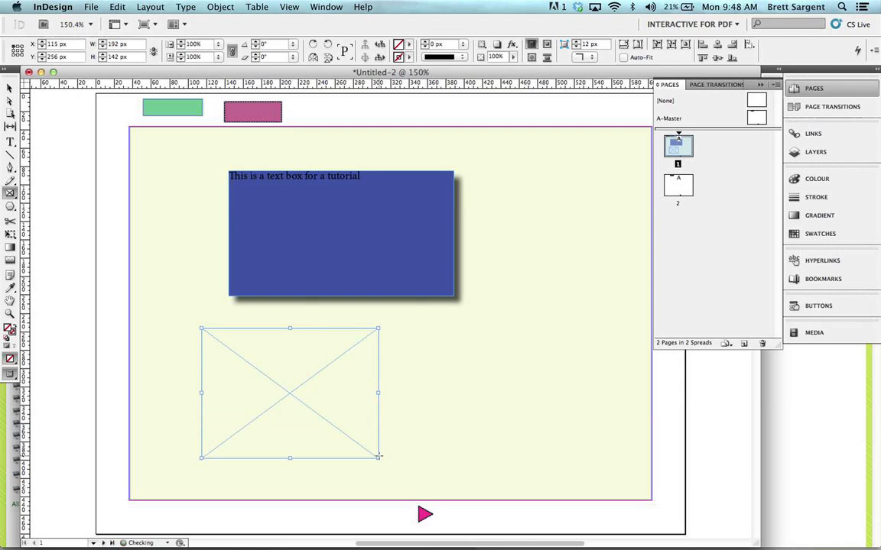
left_click_drag(495, 166, 639, 304)
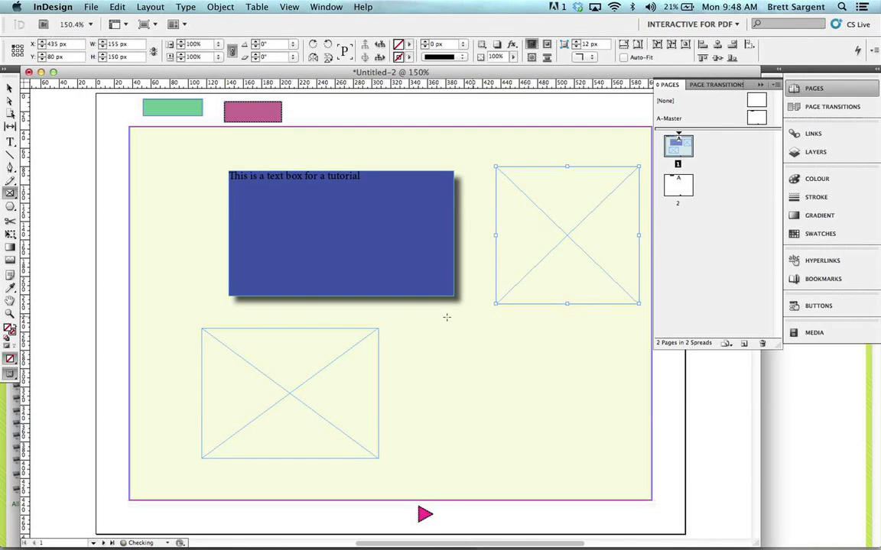
left_click_drag(401, 331, 559, 449)
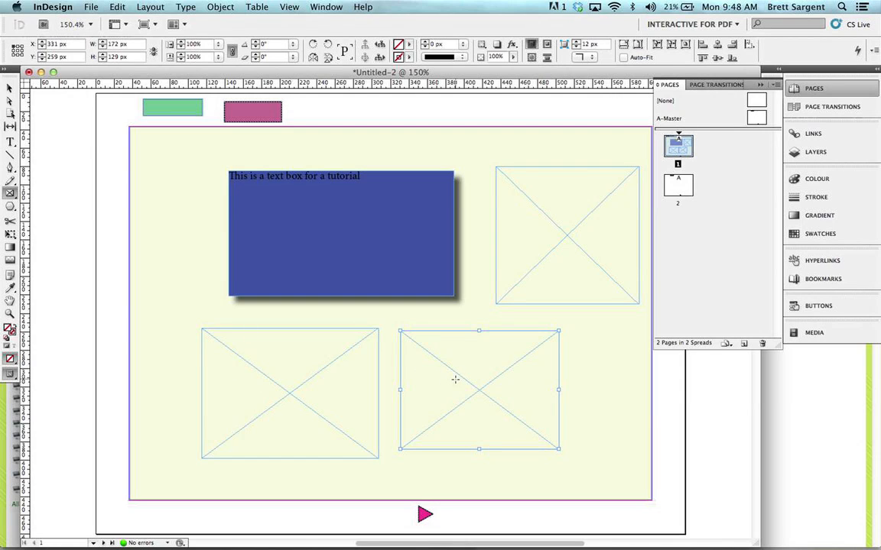
Step: Place Australia.png from the Pictures/iChat Icons/Flags folder into the 172 x 129 px frame at the lower right of page 1
left_click(116, 6)
mouse_move(91, 7)
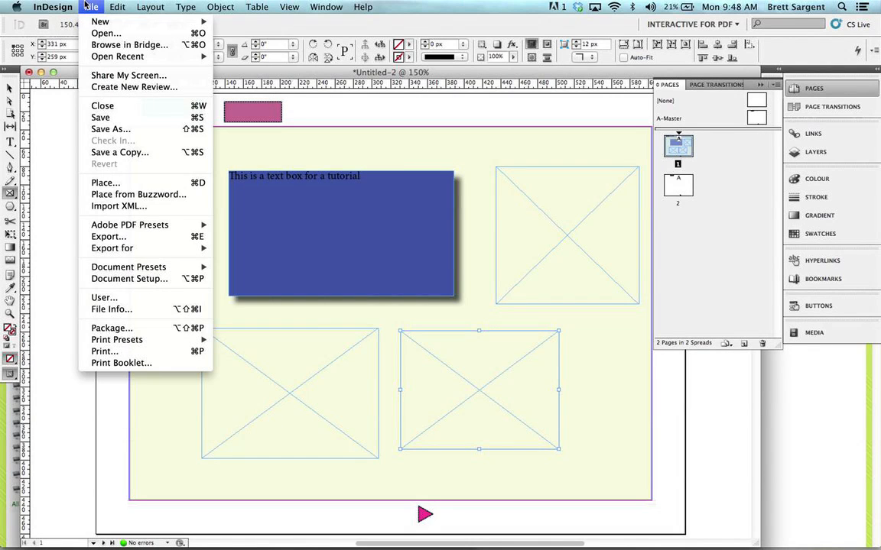
left_click(136, 184)
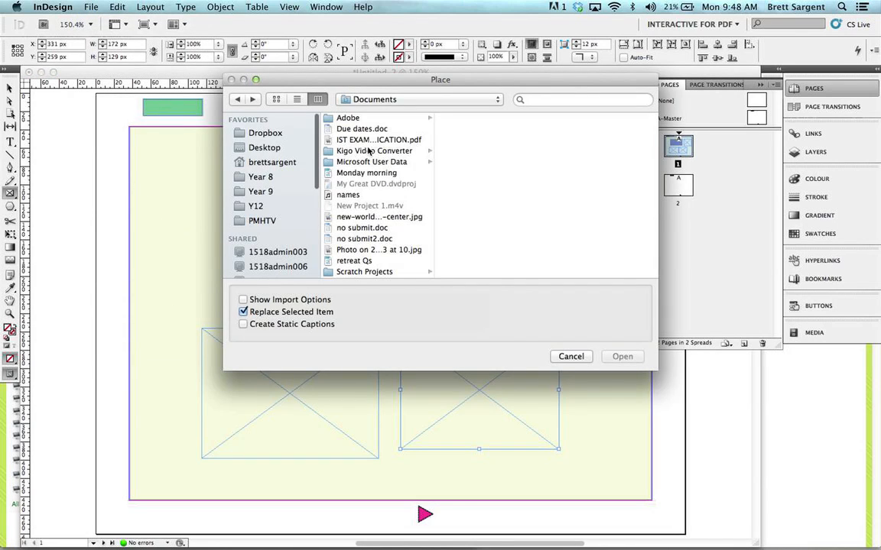
left_click(264, 148)
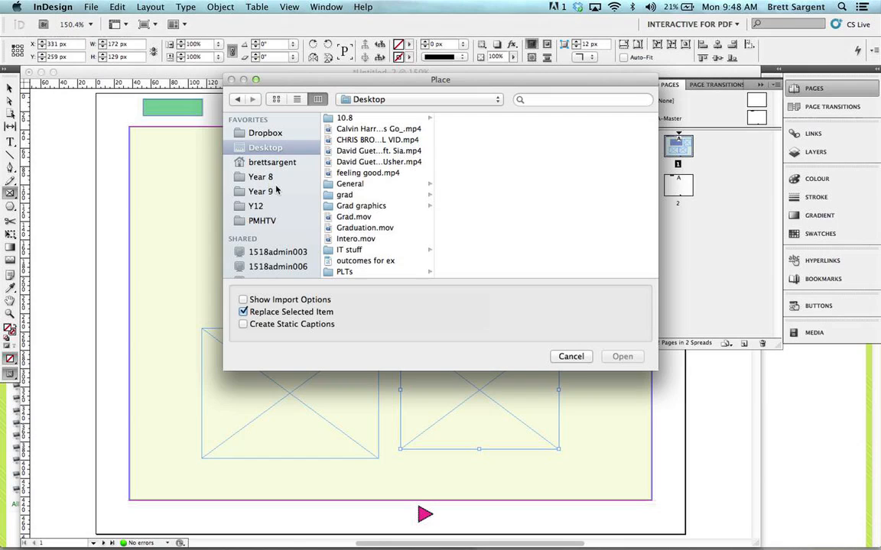
left_click(261, 221)
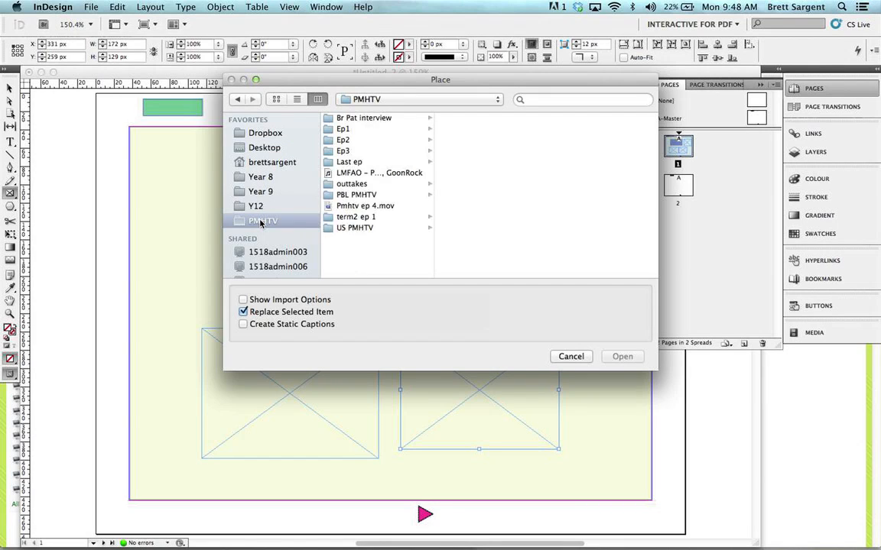
scroll(258, 203, "down", 2)
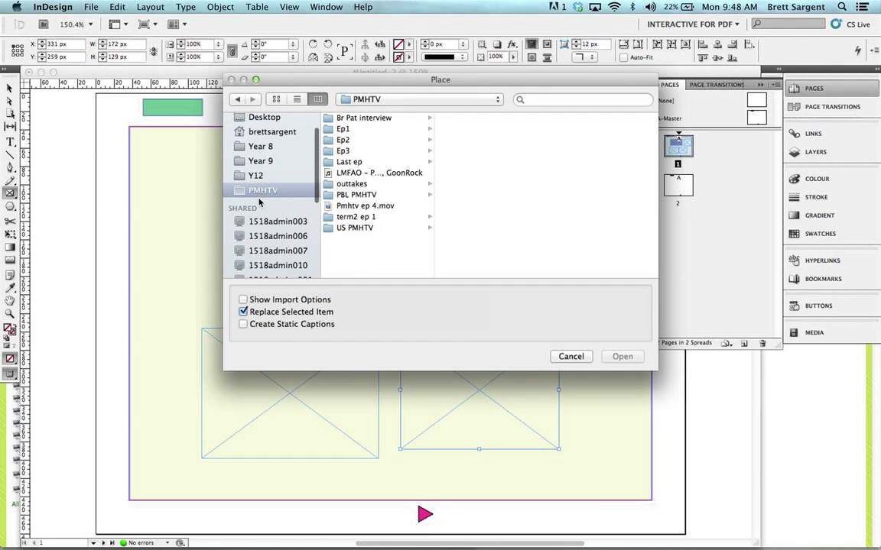
left_click(287, 132)
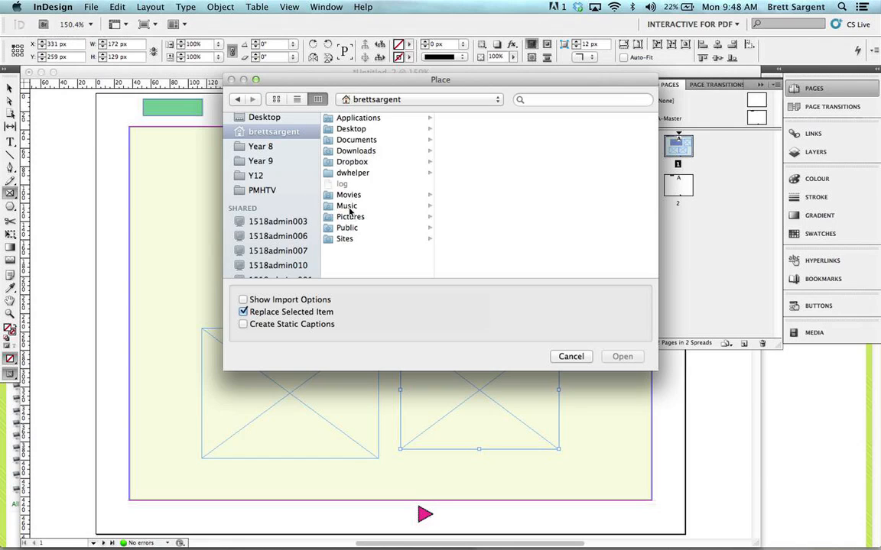
left_click(351, 217)
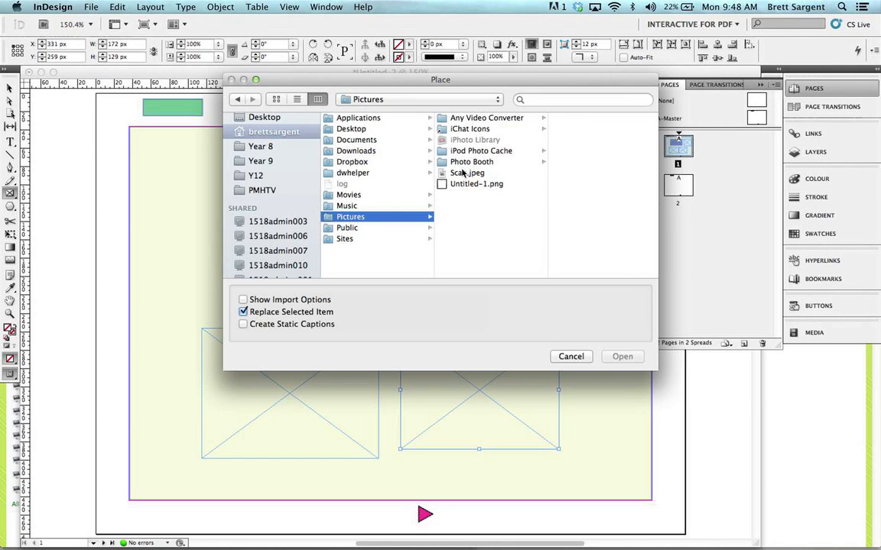
left_click(462, 172)
left_click(459, 129)
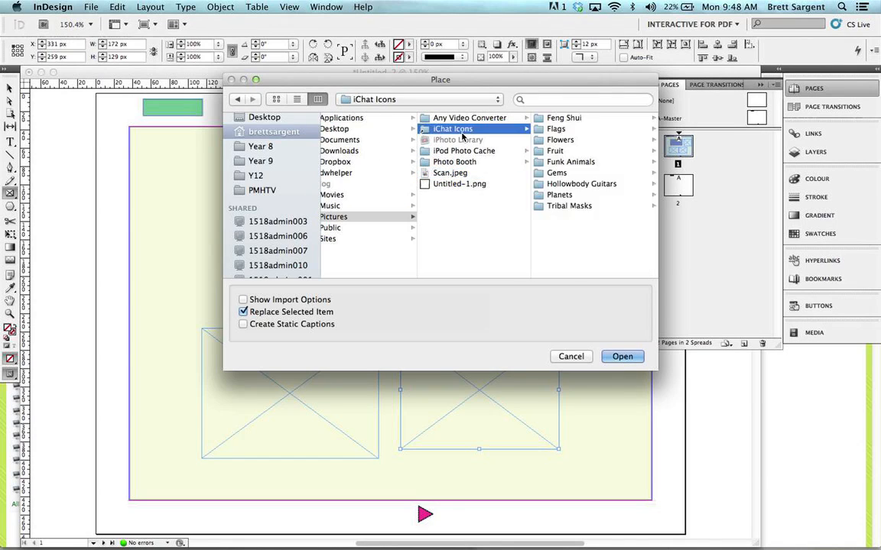
left_click(560, 130)
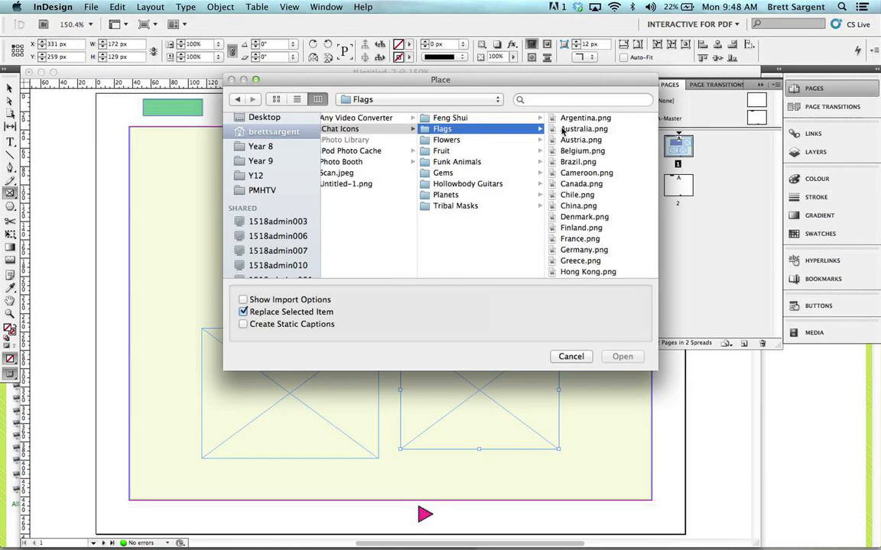
left_click(564, 130)
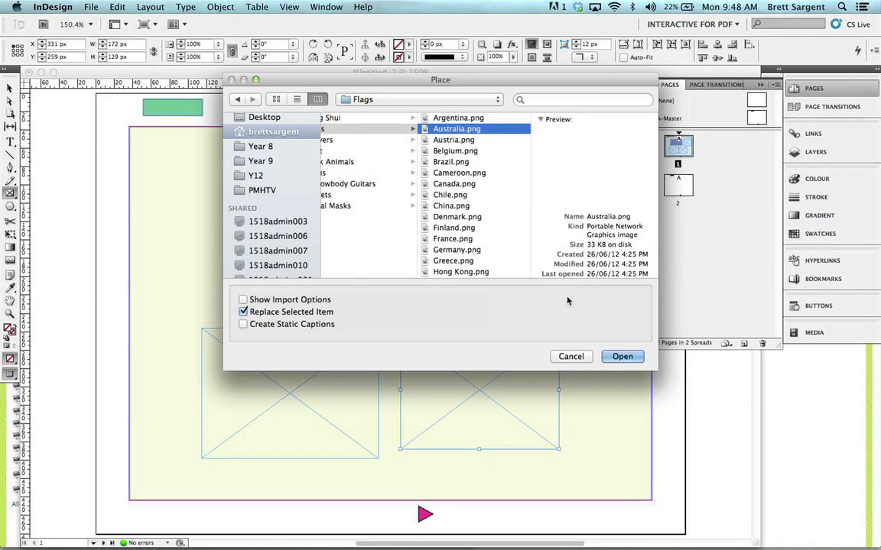
left_click(623, 357)
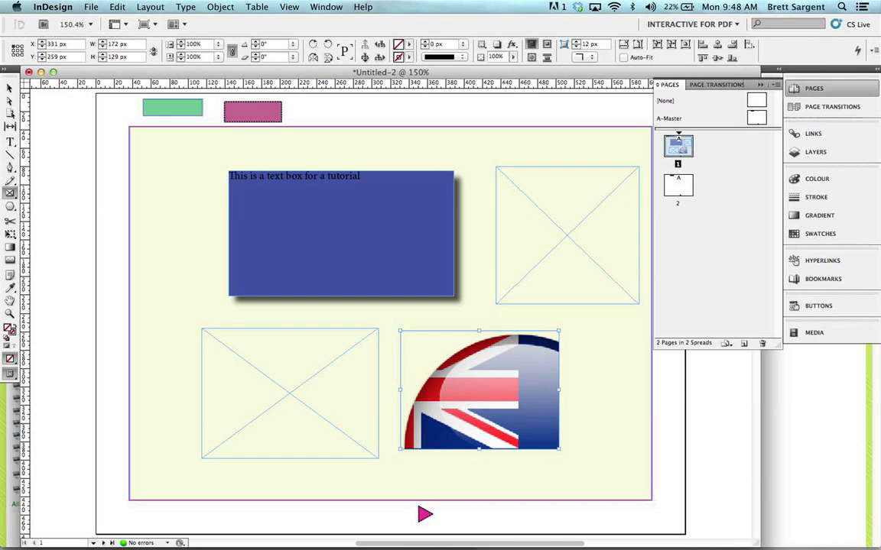
Step: Place Canada.png from the Flags folder into the empty frame below the blue text box
left_click(10, 86)
left_click(284, 371)
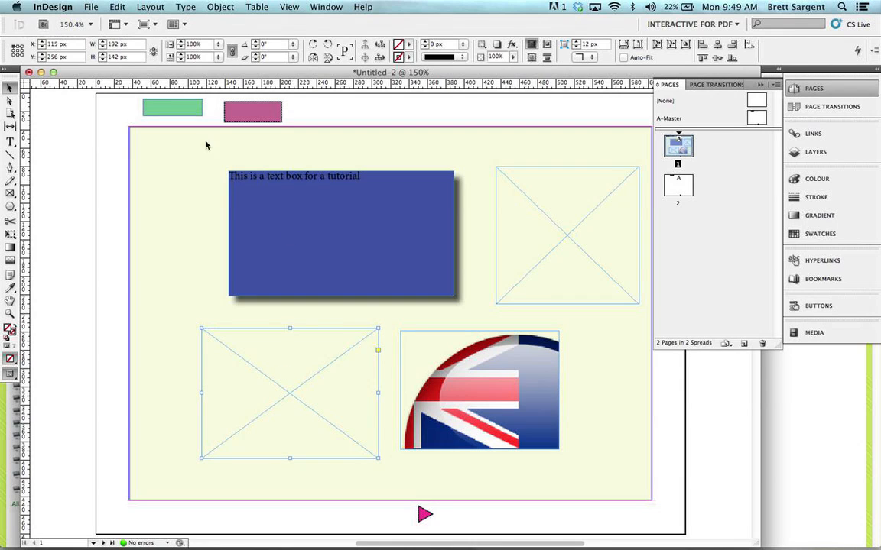
key("super+d")
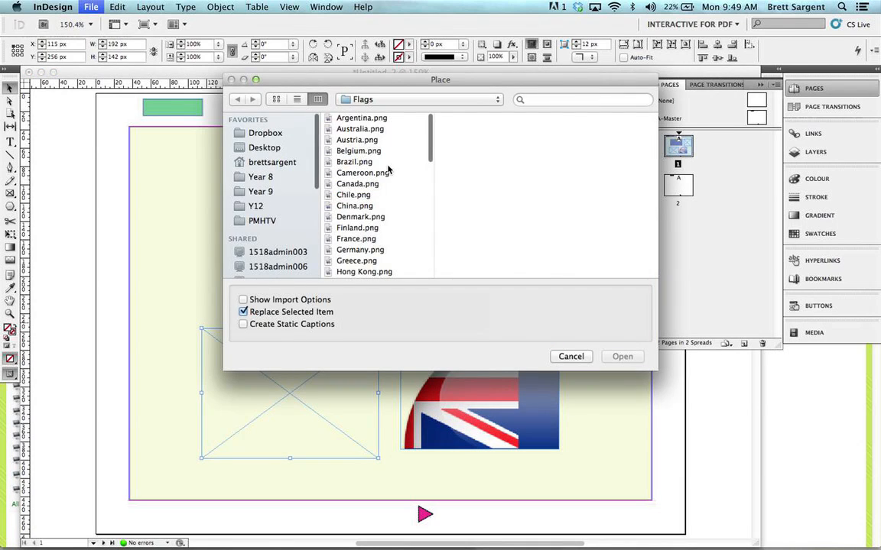
left_click(357, 184)
left_click(622, 356)
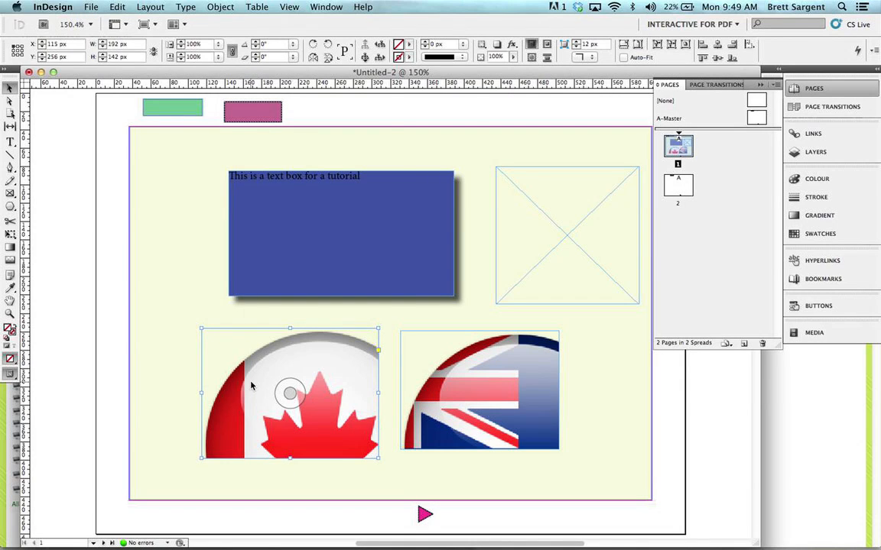
Step: Fit the Canadian flag image to its frame with Fit Content to Frame
right_click(252, 384)
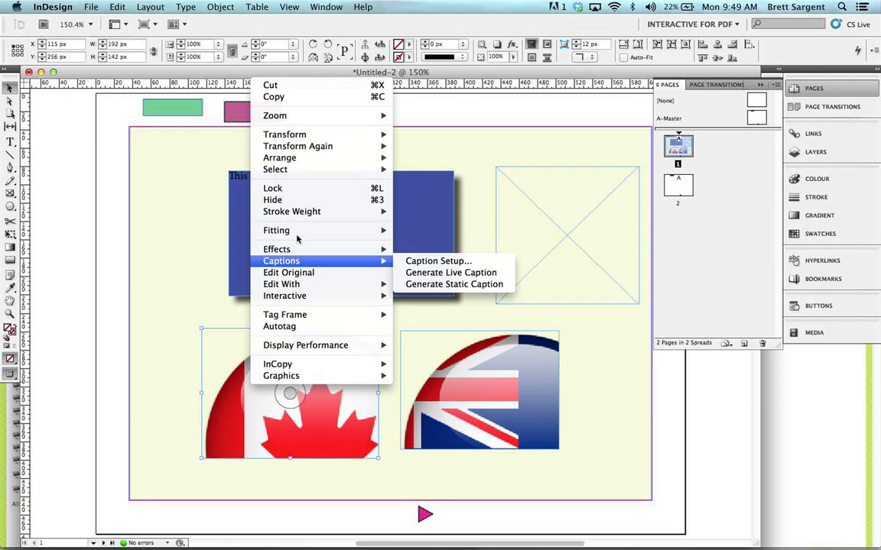
mouse_move(310, 230)
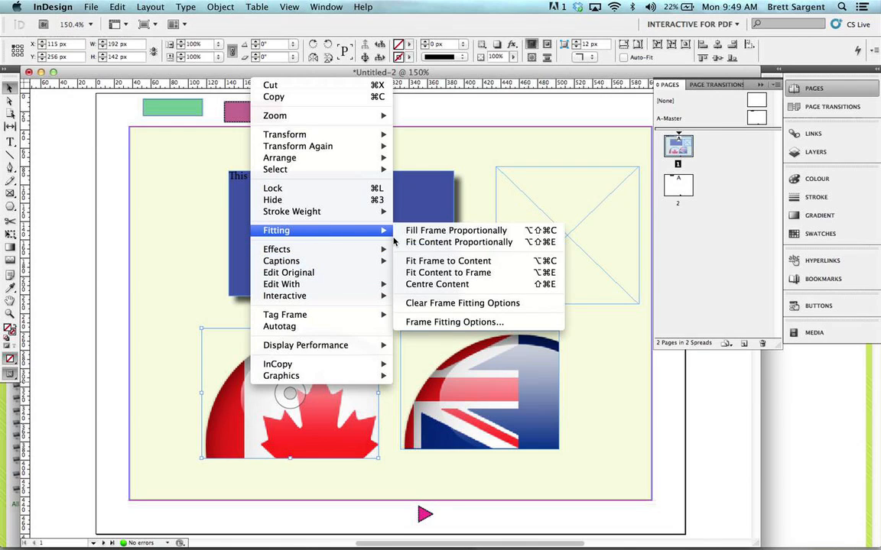
left_click(432, 273)
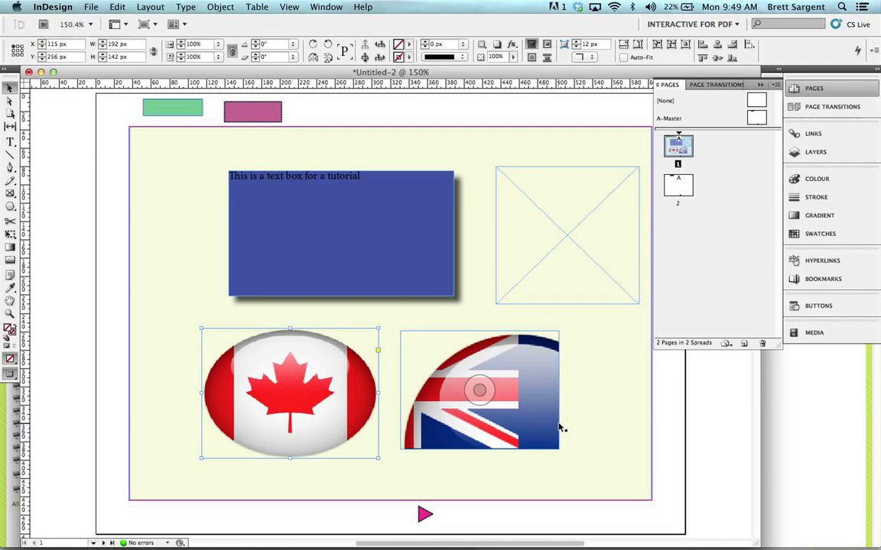
Step: Apply Fit Content to Frame to the Australian flag image
right_click(490, 372)
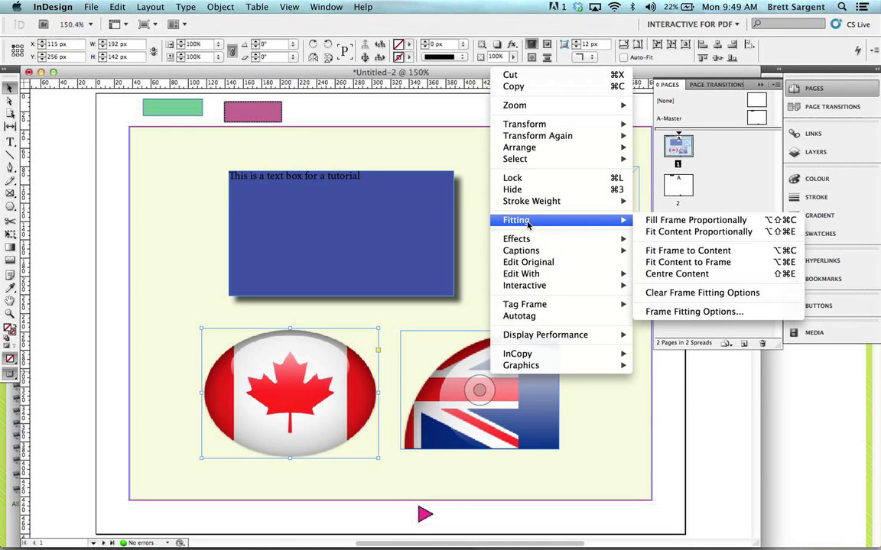
left_click(654, 264)
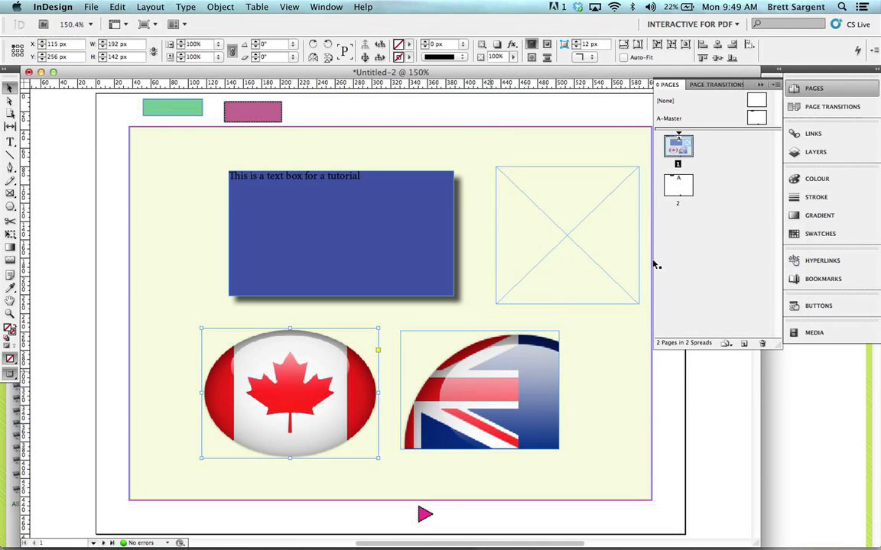
left_click(457, 373)
right_click(483, 371)
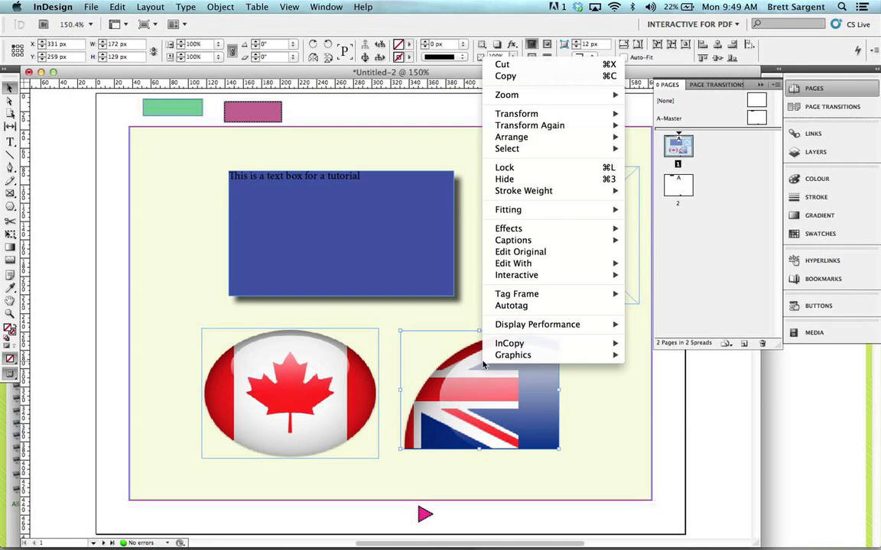
mouse_move(533, 214)
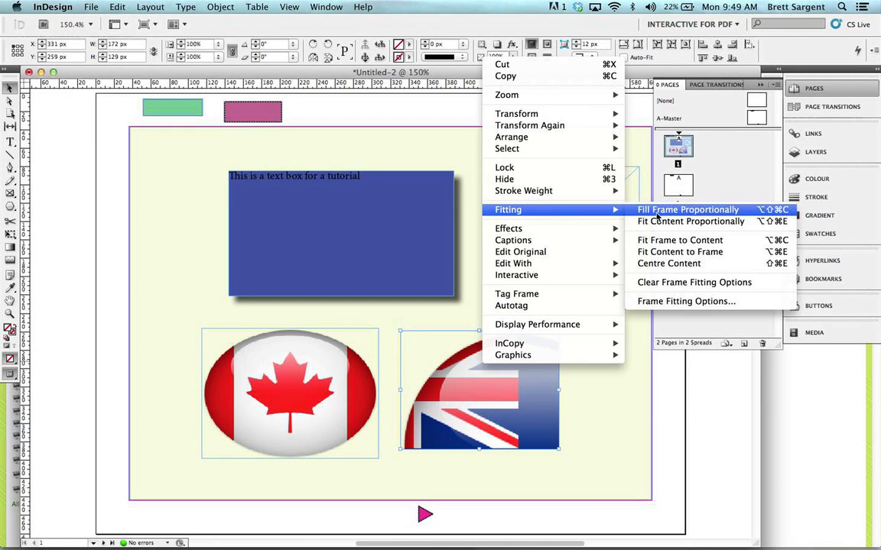
left_click(655, 253)
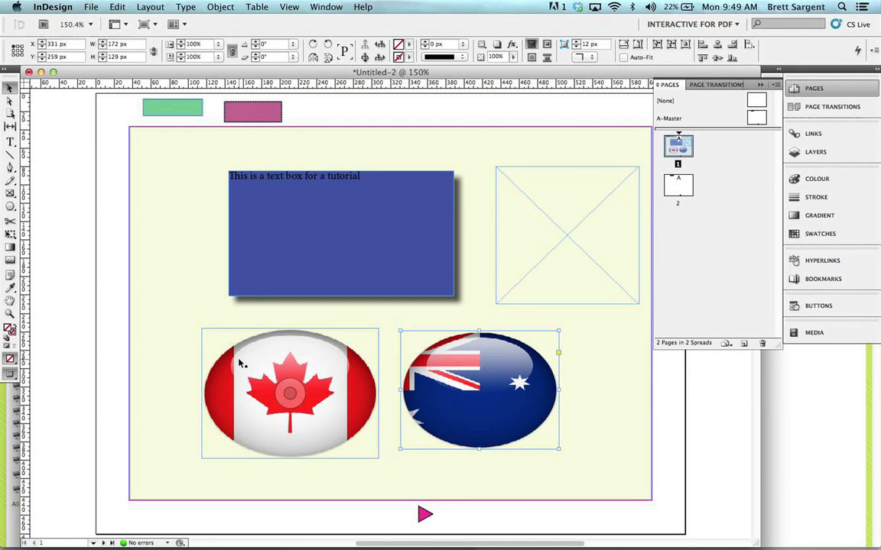